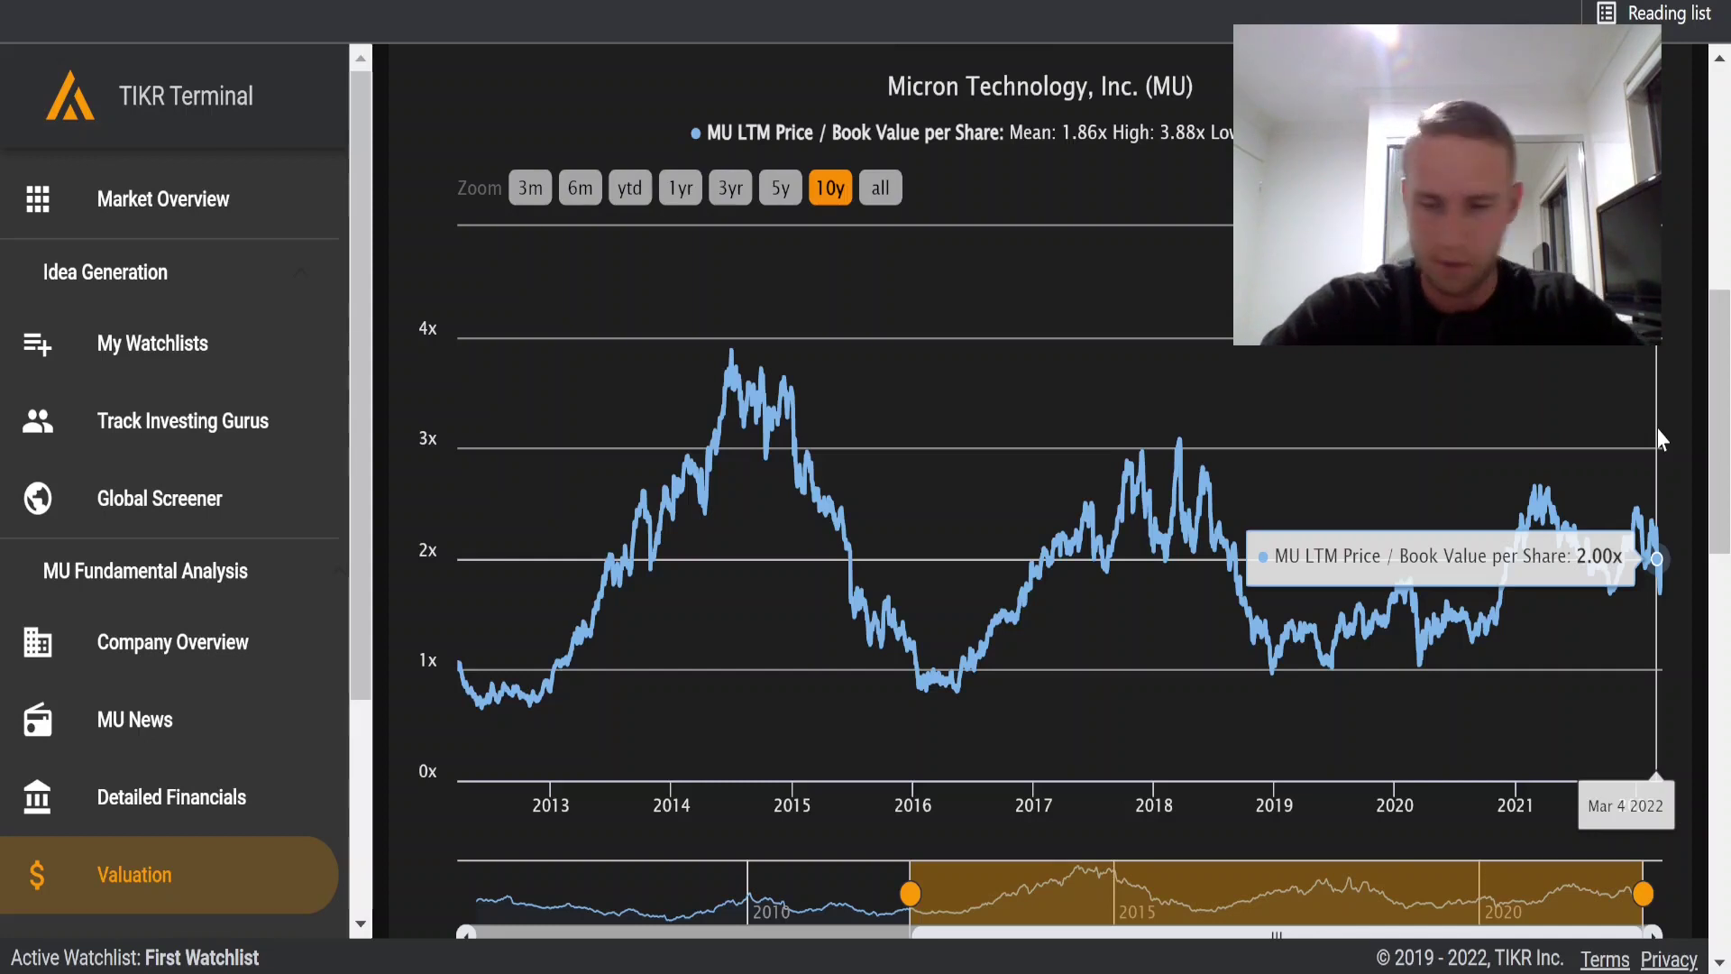
# - Switch to the Excel valuation sheet and review the 08/2023 book value per share, future P/B ratio, price target and CAGR
pyautogui.scroll(1, 1718, 200)
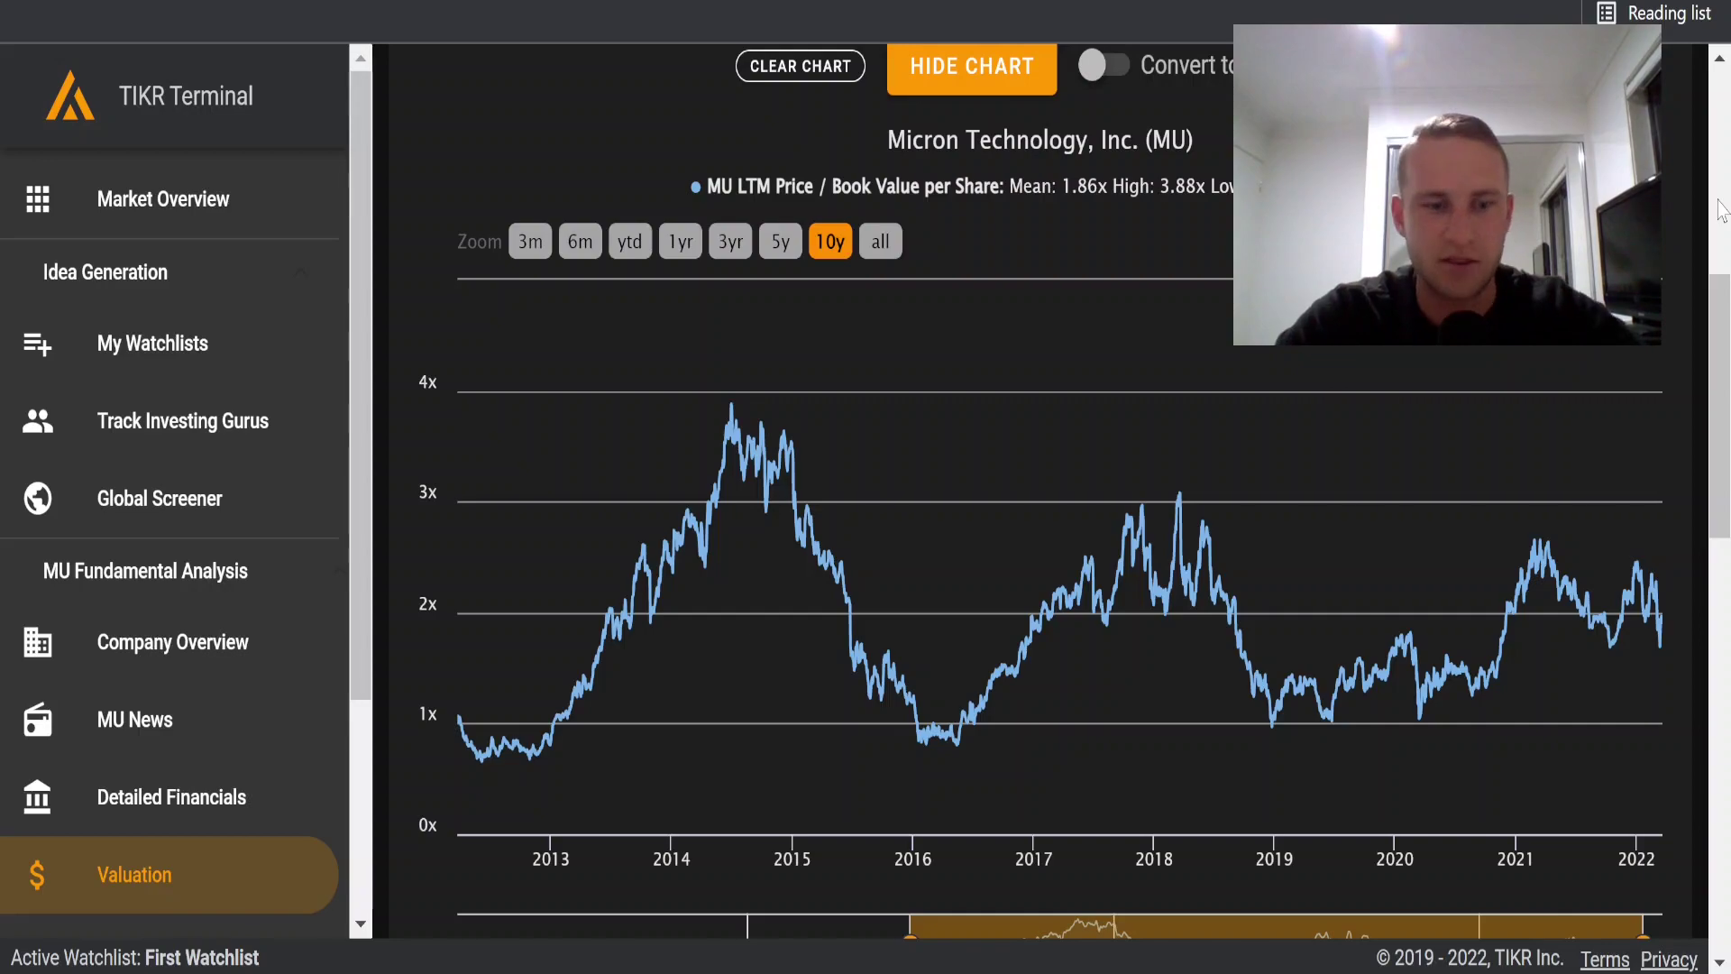
pyautogui.hotkey('alt', 'Tab')
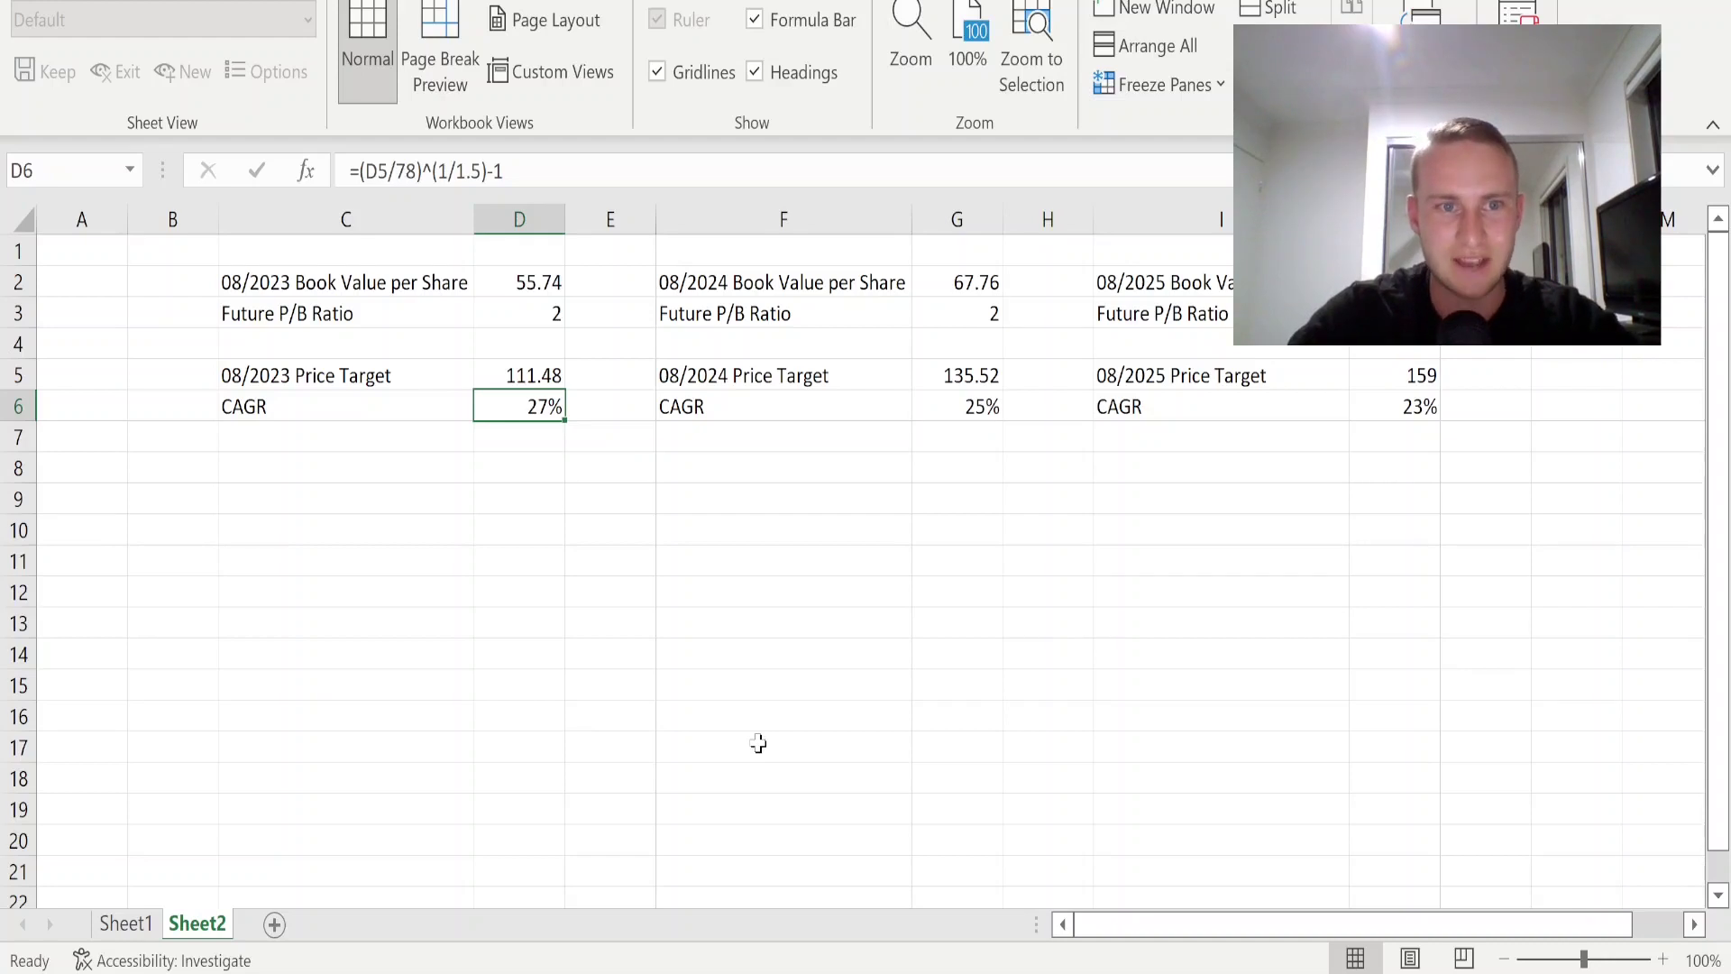
pyautogui.press('Up')
pyautogui.press('Up')
pyautogui.press('Up')
pyautogui.press('Up')
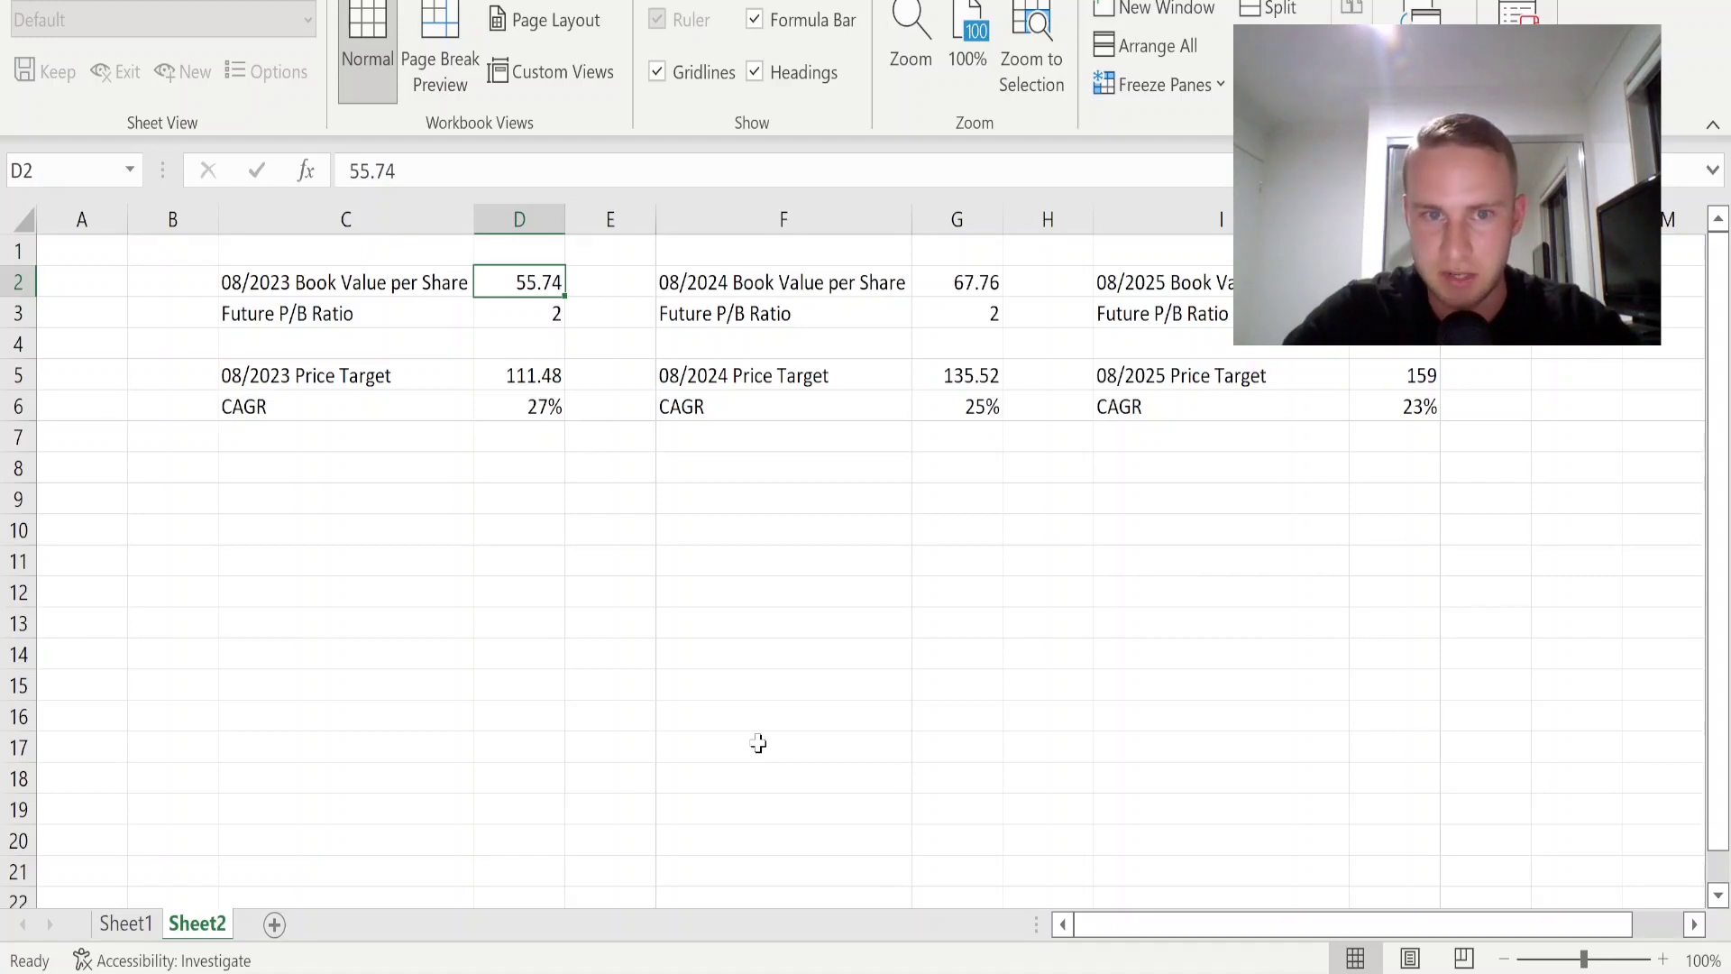
pyautogui.press('Down')
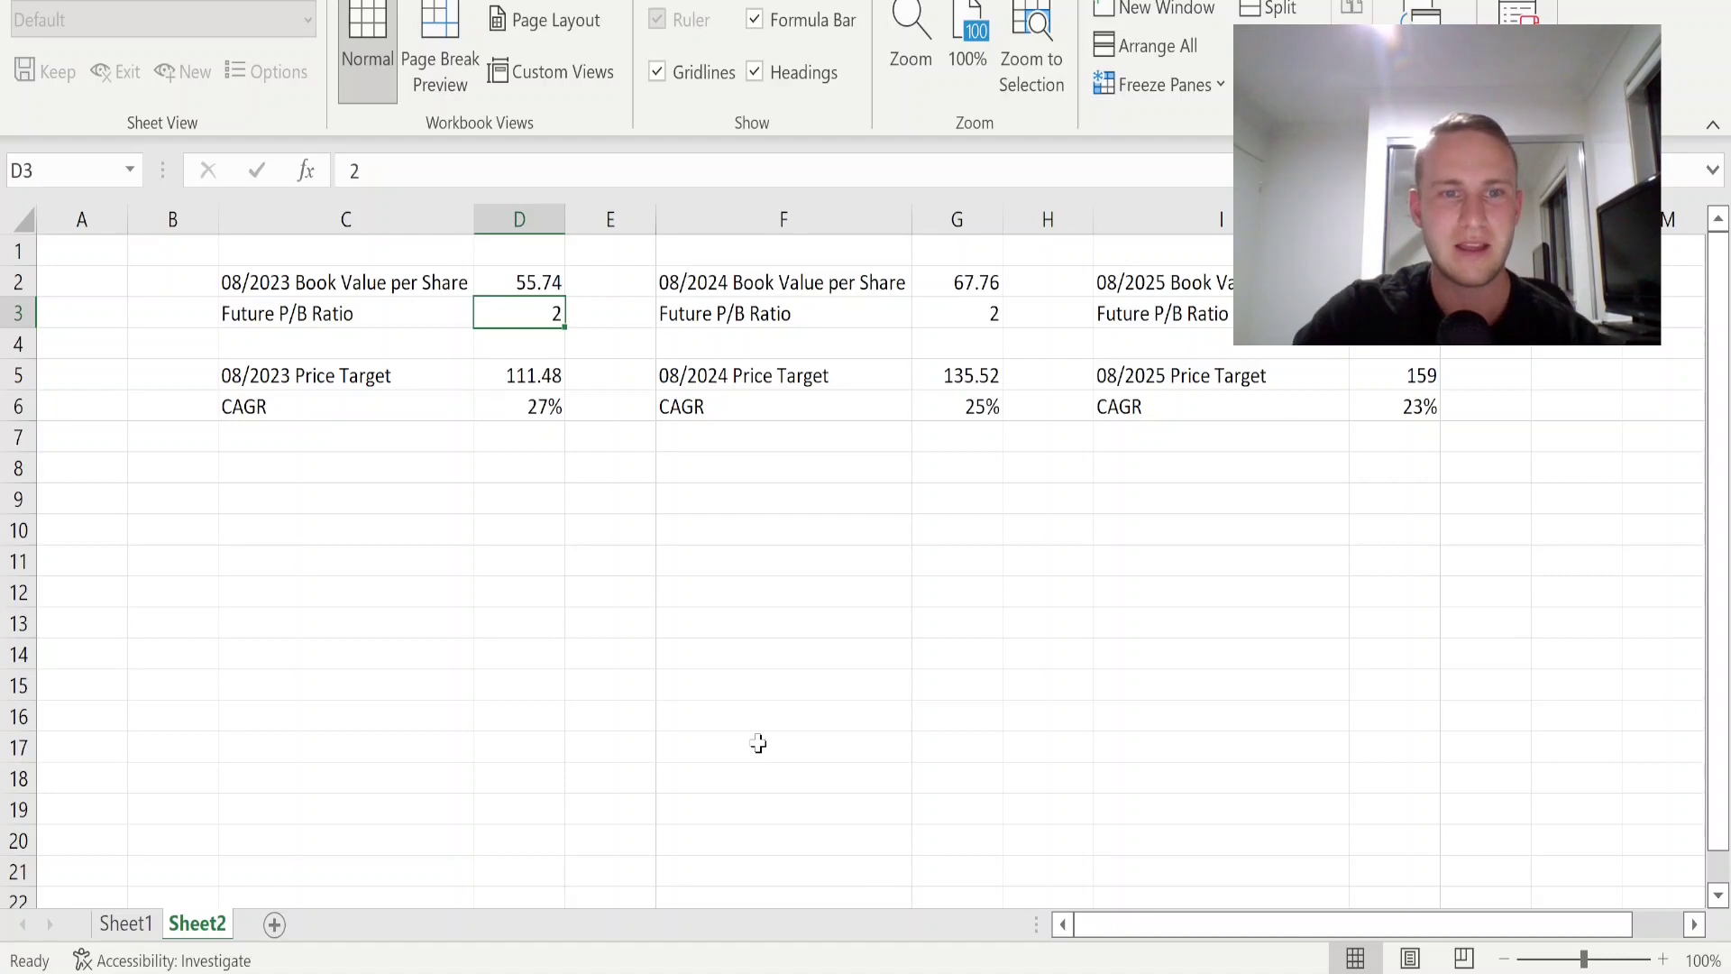
pyautogui.press('Return')
pyautogui.press('Return')
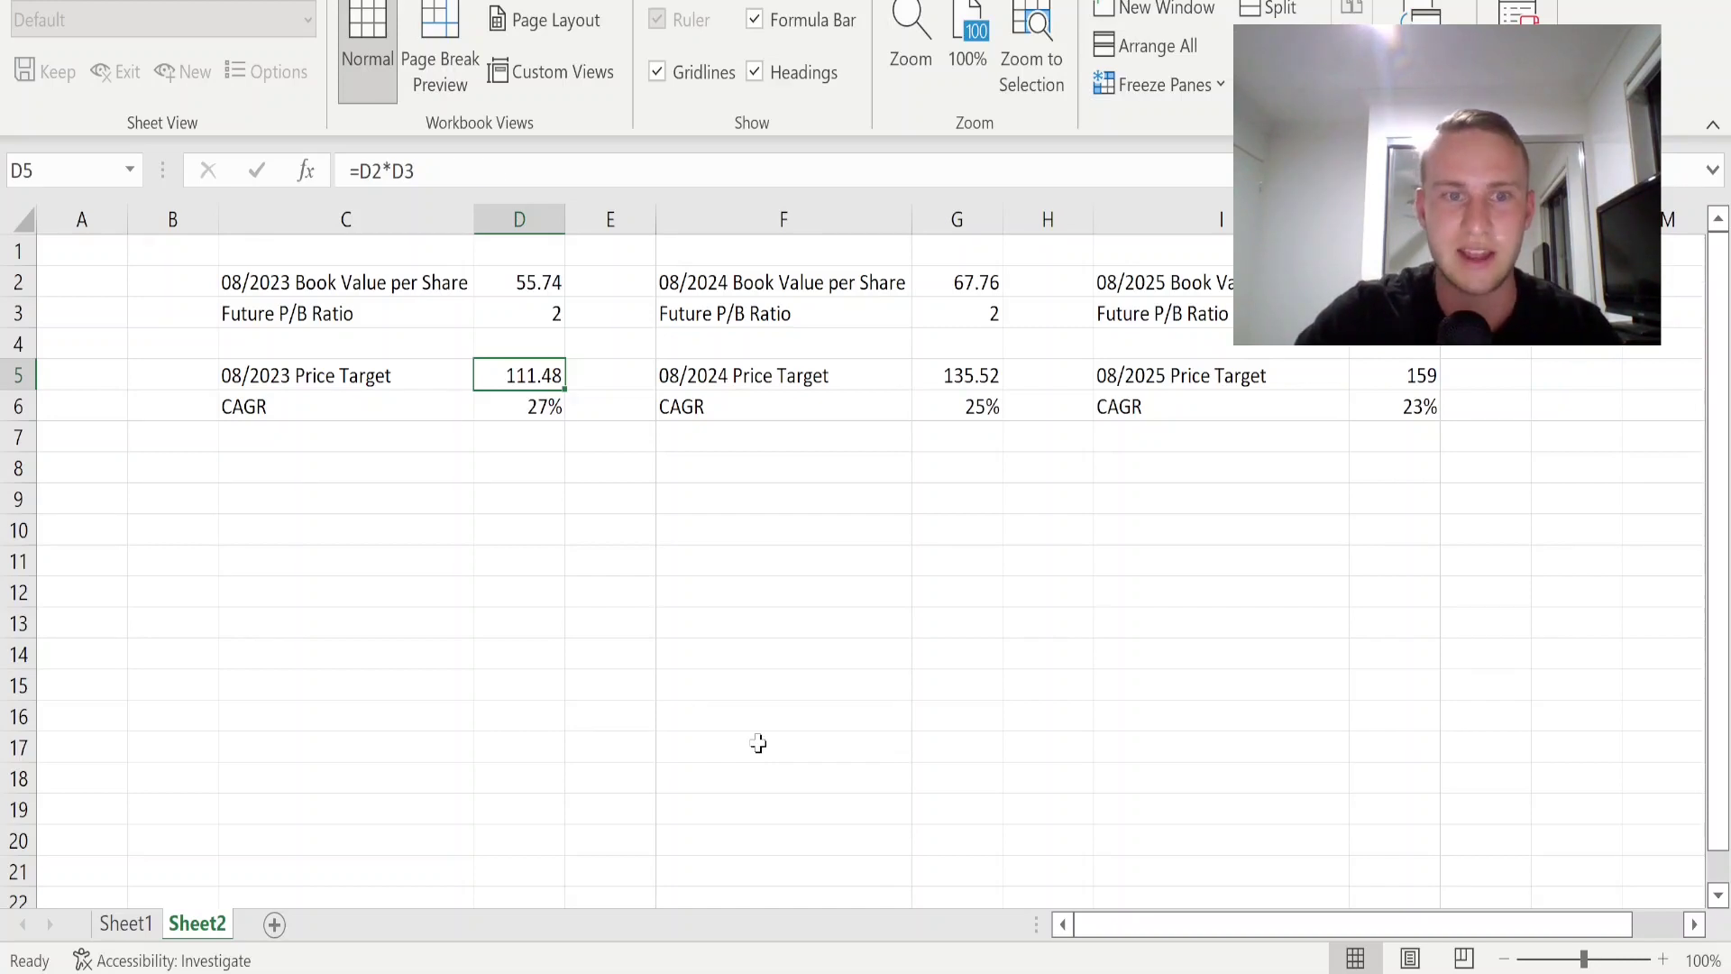
pyautogui.press('Return')
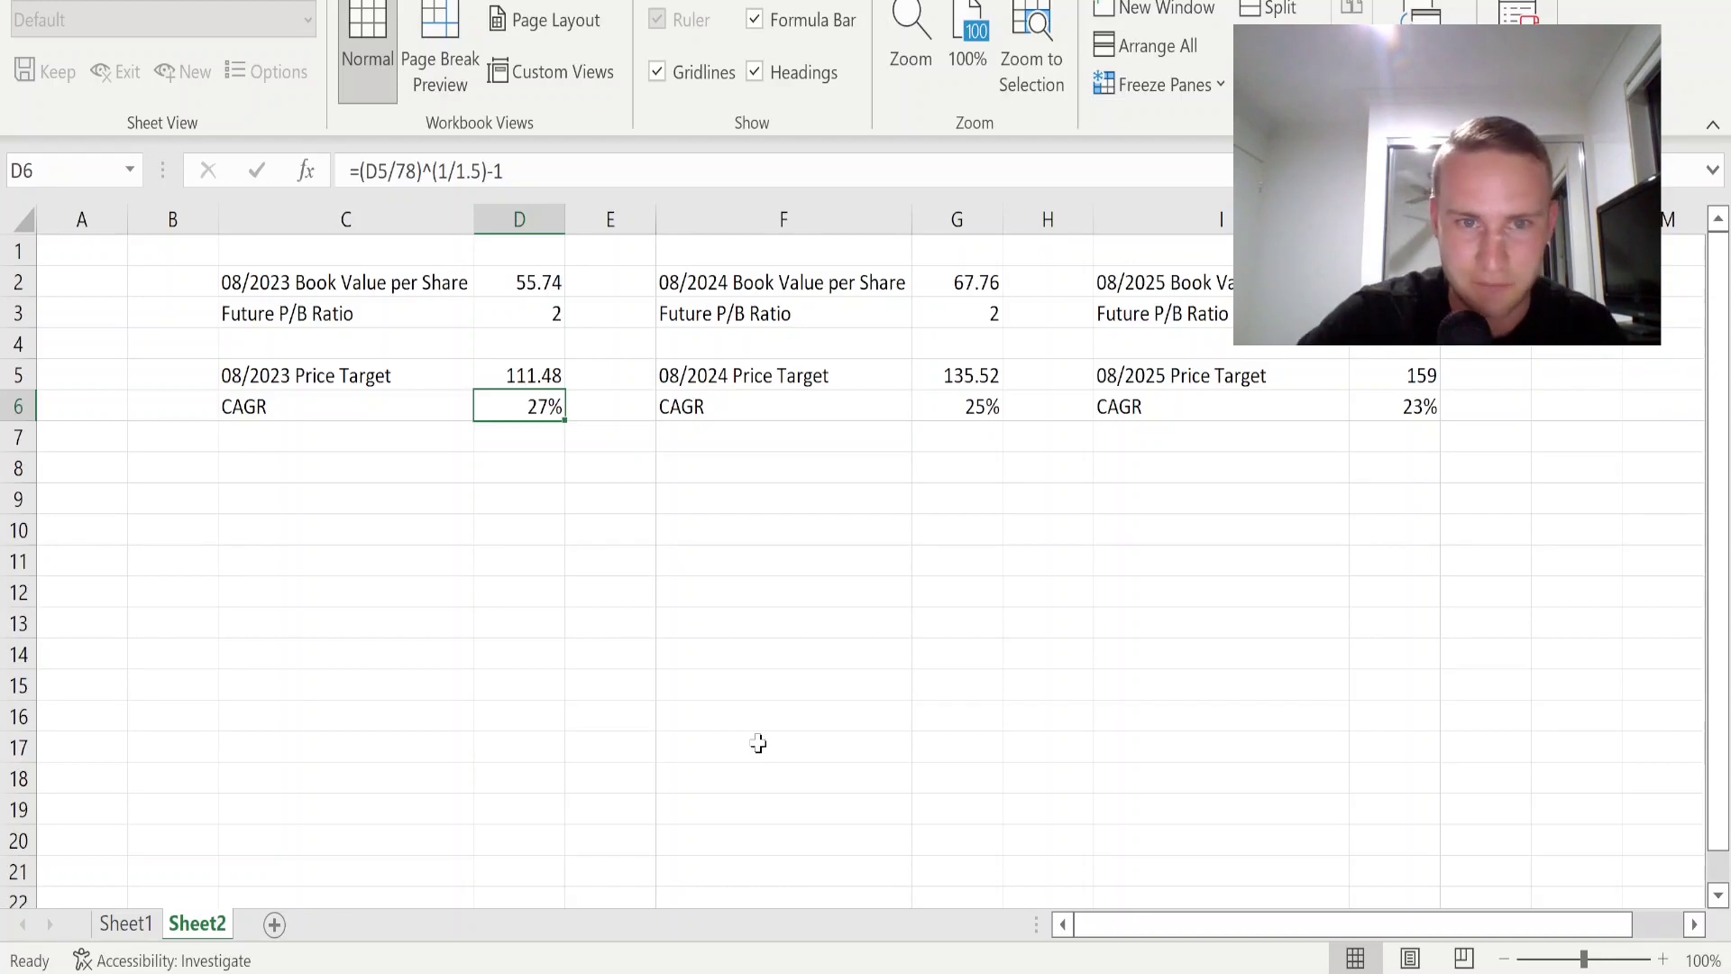
# - Review the 08/2024 book value per share, price target formula and CAGR formula
pyautogui.press('Right')
pyautogui.press('Right')
pyautogui.press('Right')
pyautogui.press('Up')
pyautogui.press('Up')
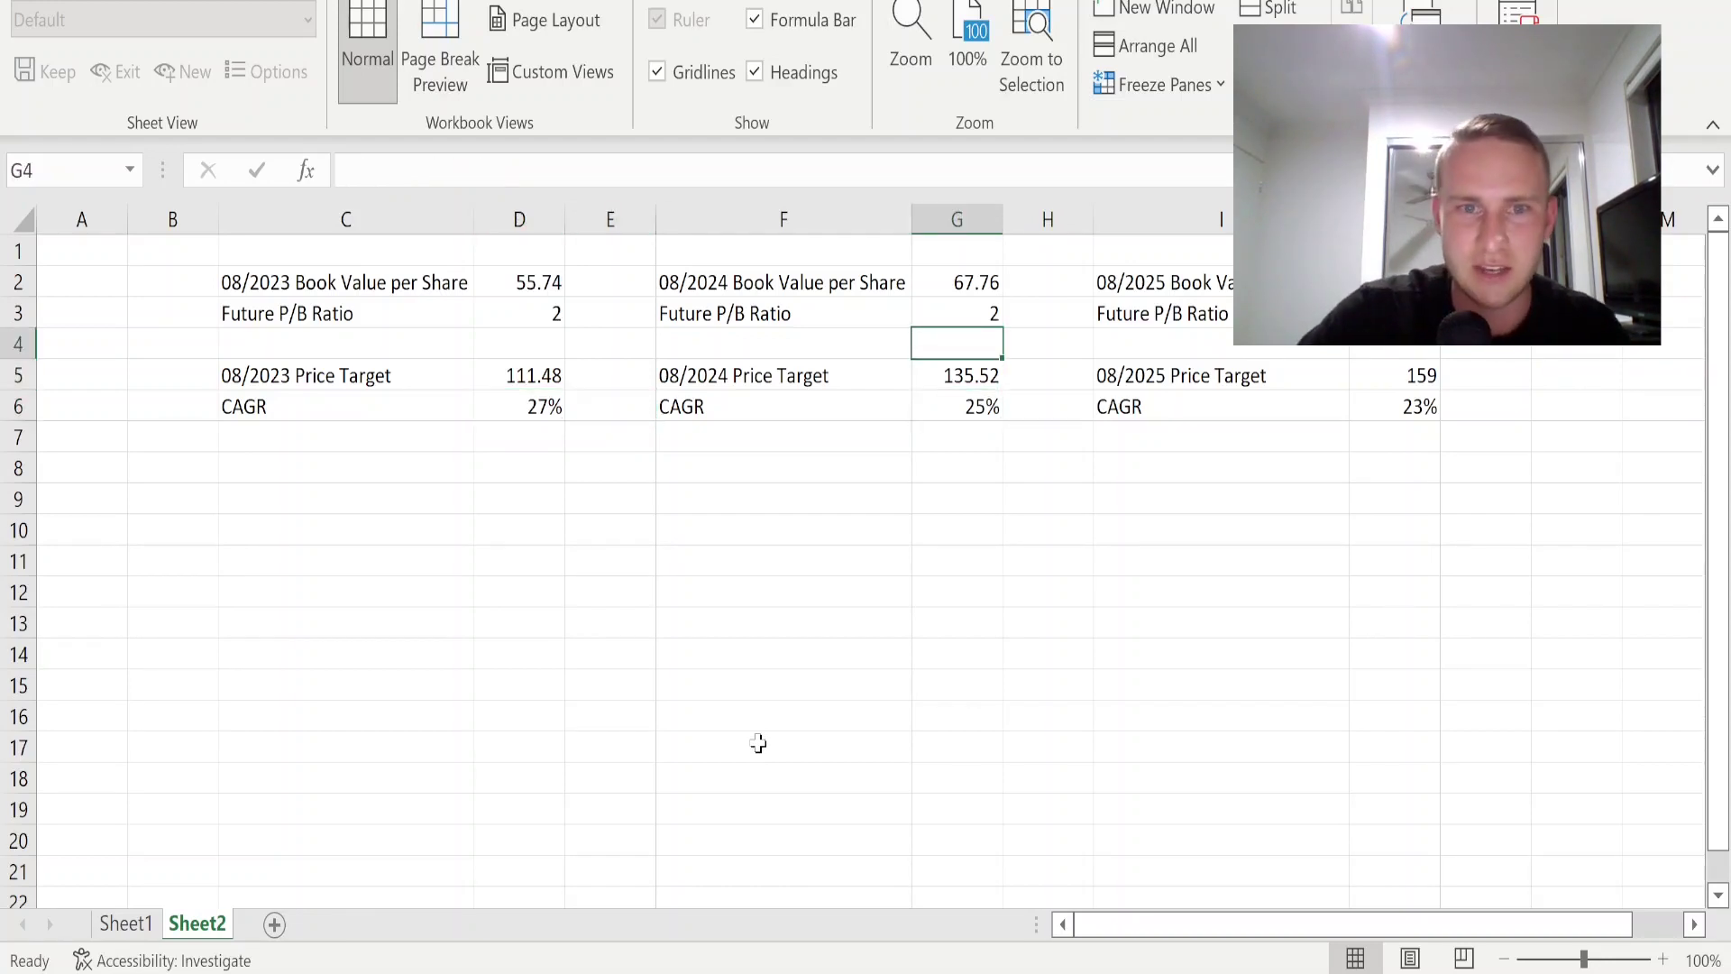
pyautogui.press('Up')
pyautogui.press('Up')
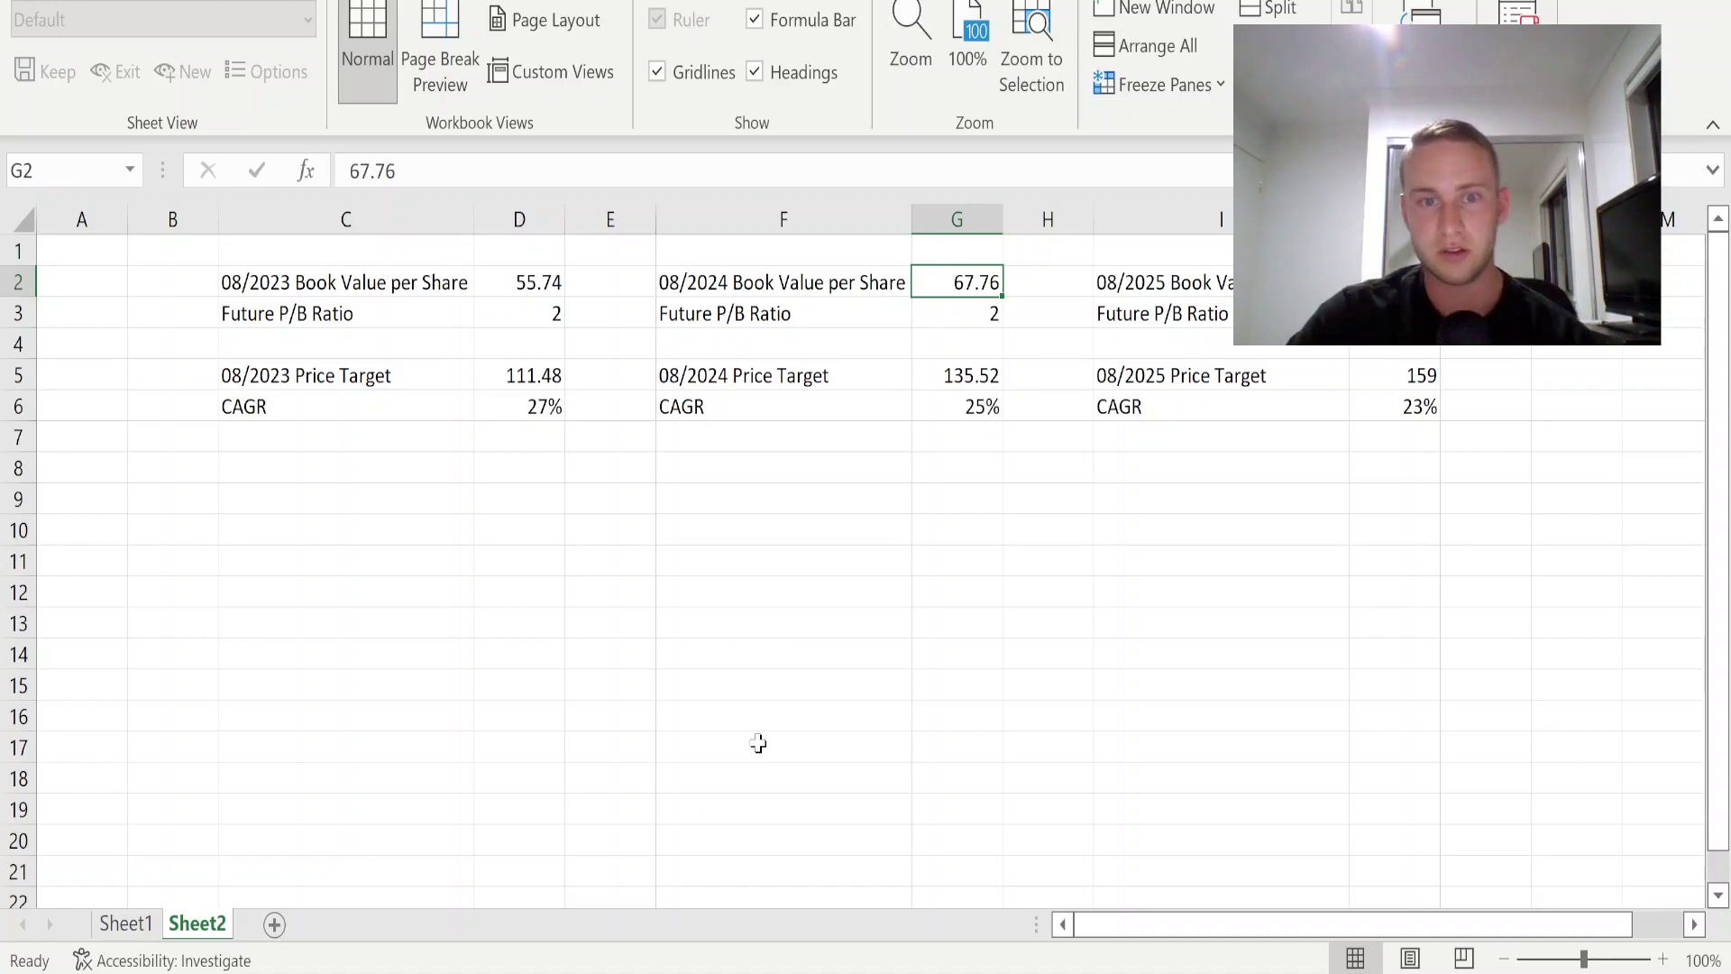
pyautogui.press('Down')
pyautogui.press('Down')
pyautogui.press('Down')
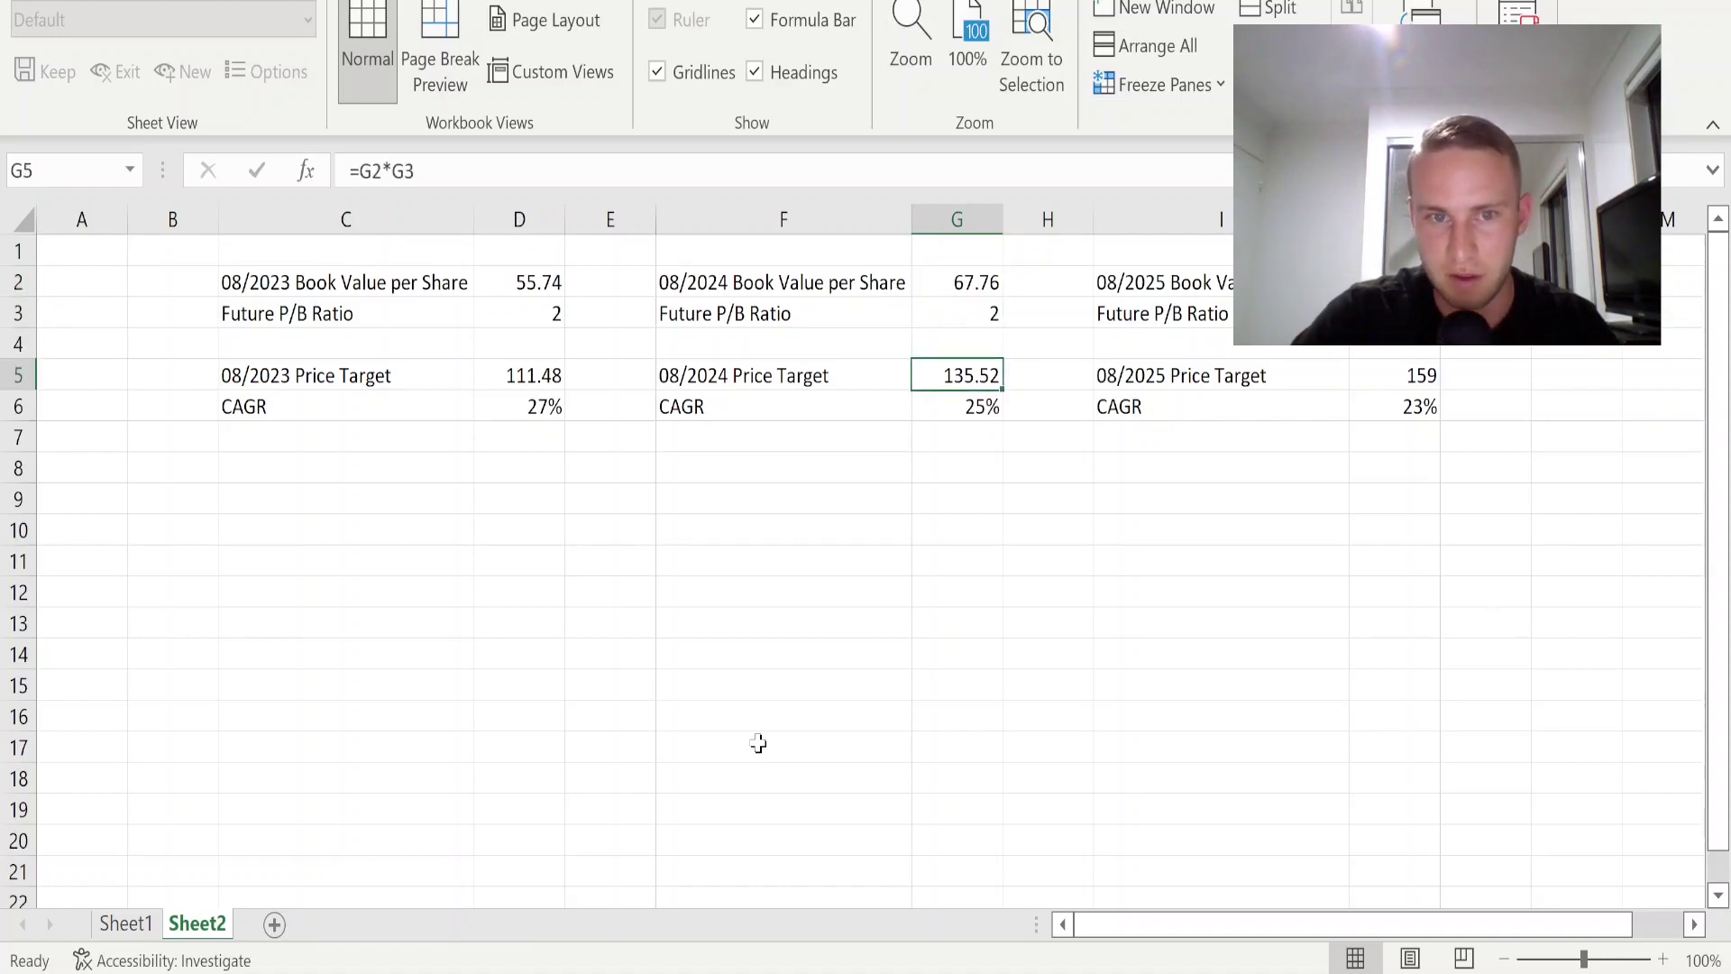
pyautogui.press('Down')
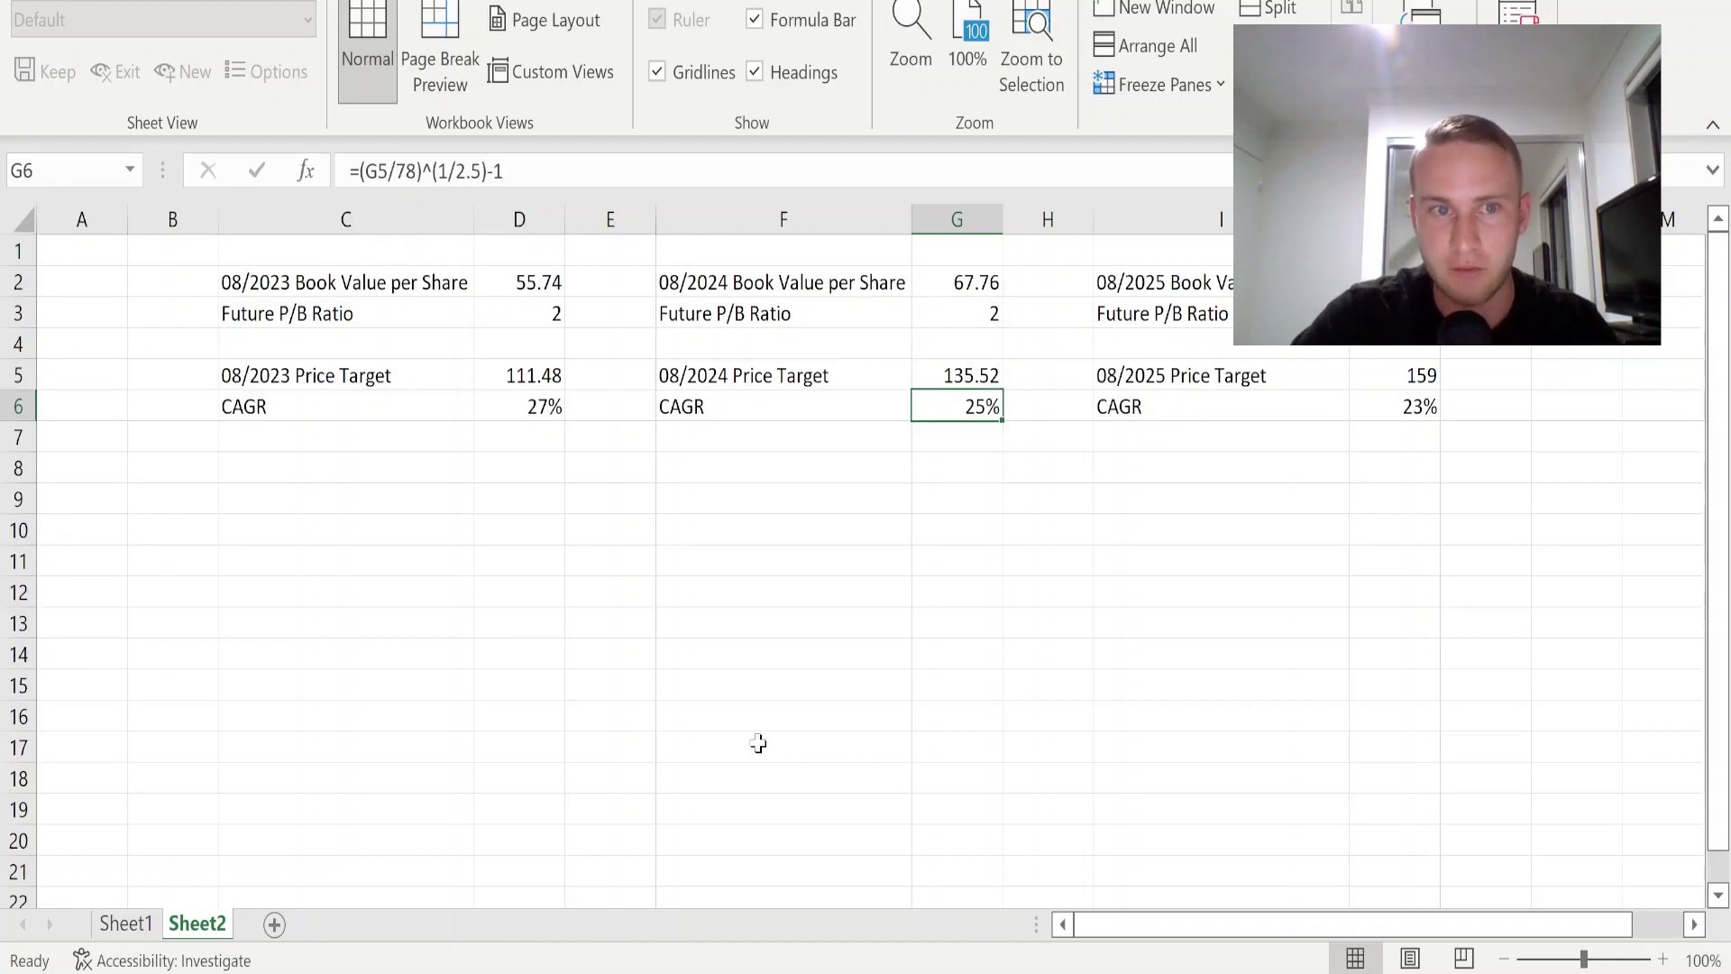
# - Review the 08/2025 book value per share, future P/B ratio, price target and CAGR
pyautogui.press('Right')
pyautogui.press('Right')
pyautogui.press('Right')
pyautogui.press('Up')
pyautogui.press('Up')
pyautogui.press('Up')
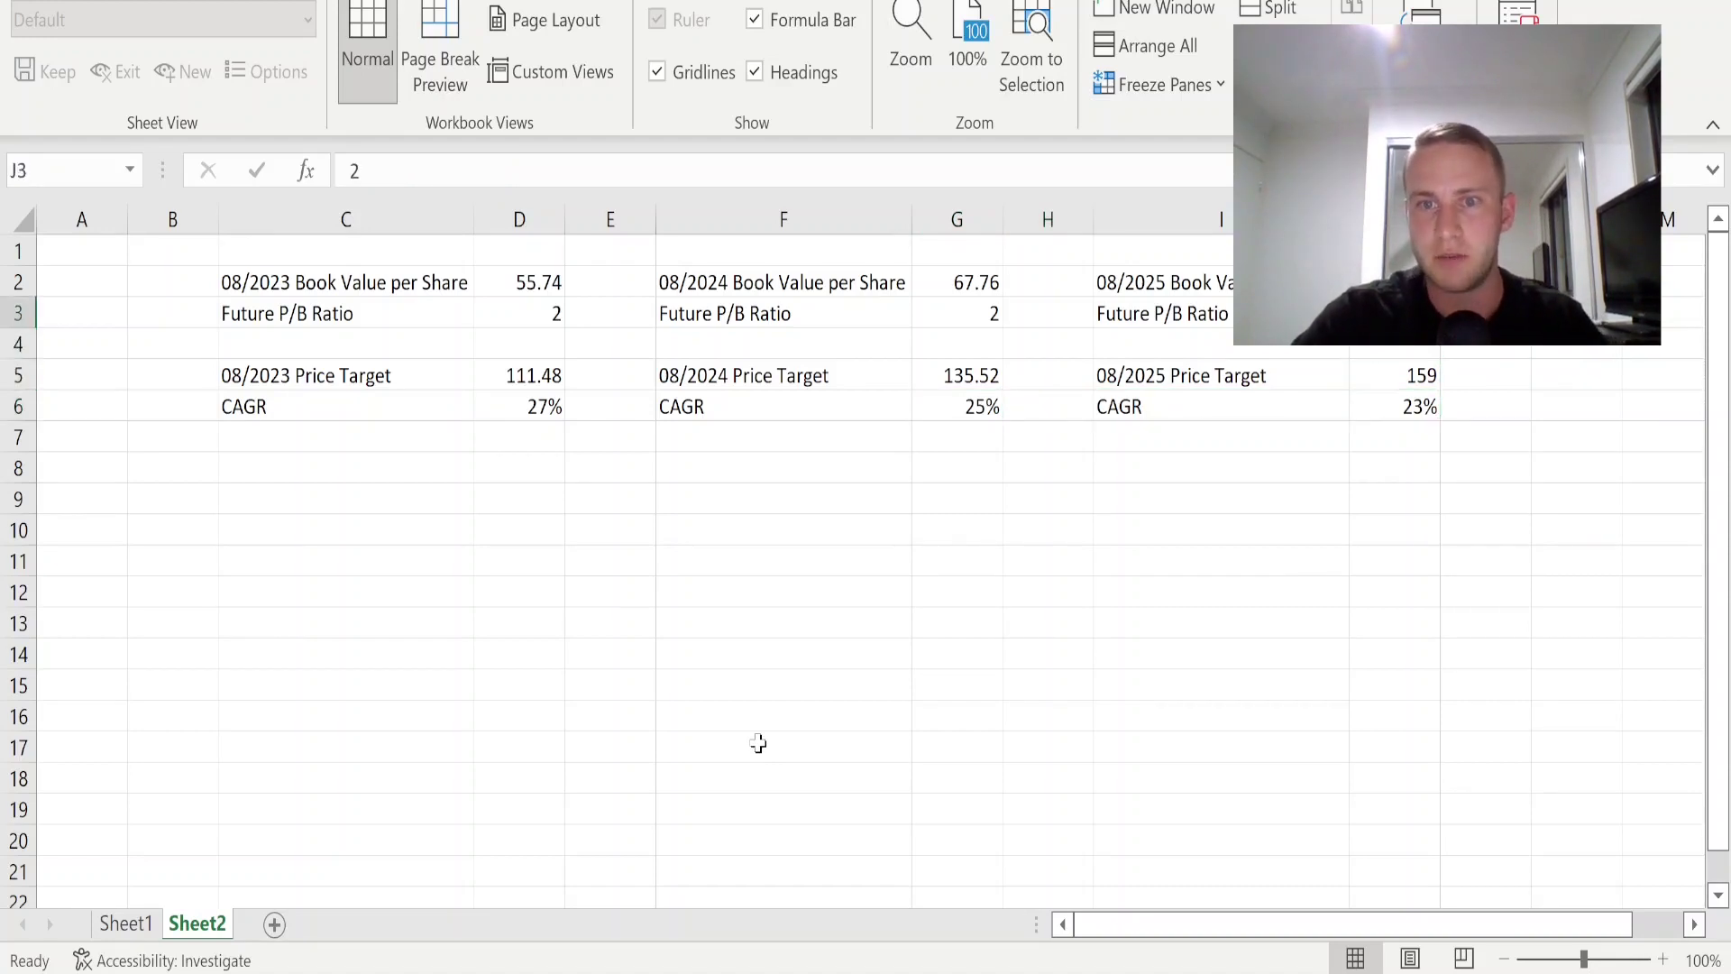
pyautogui.press('Up')
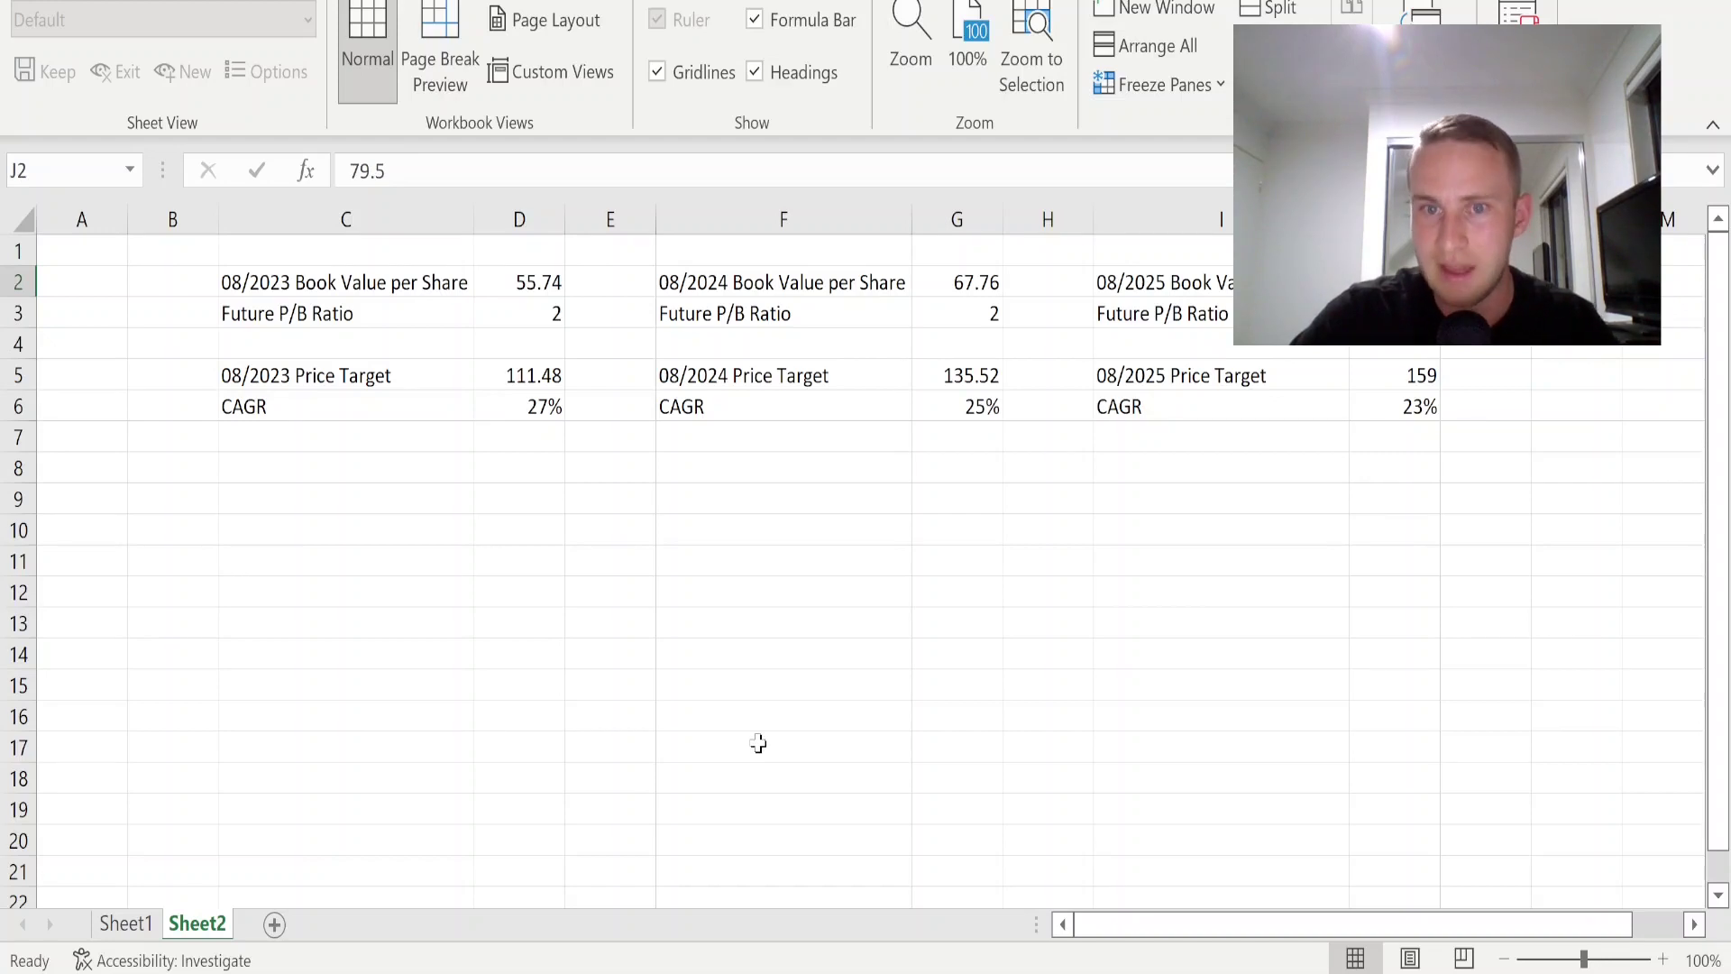
pyautogui.press('Down')
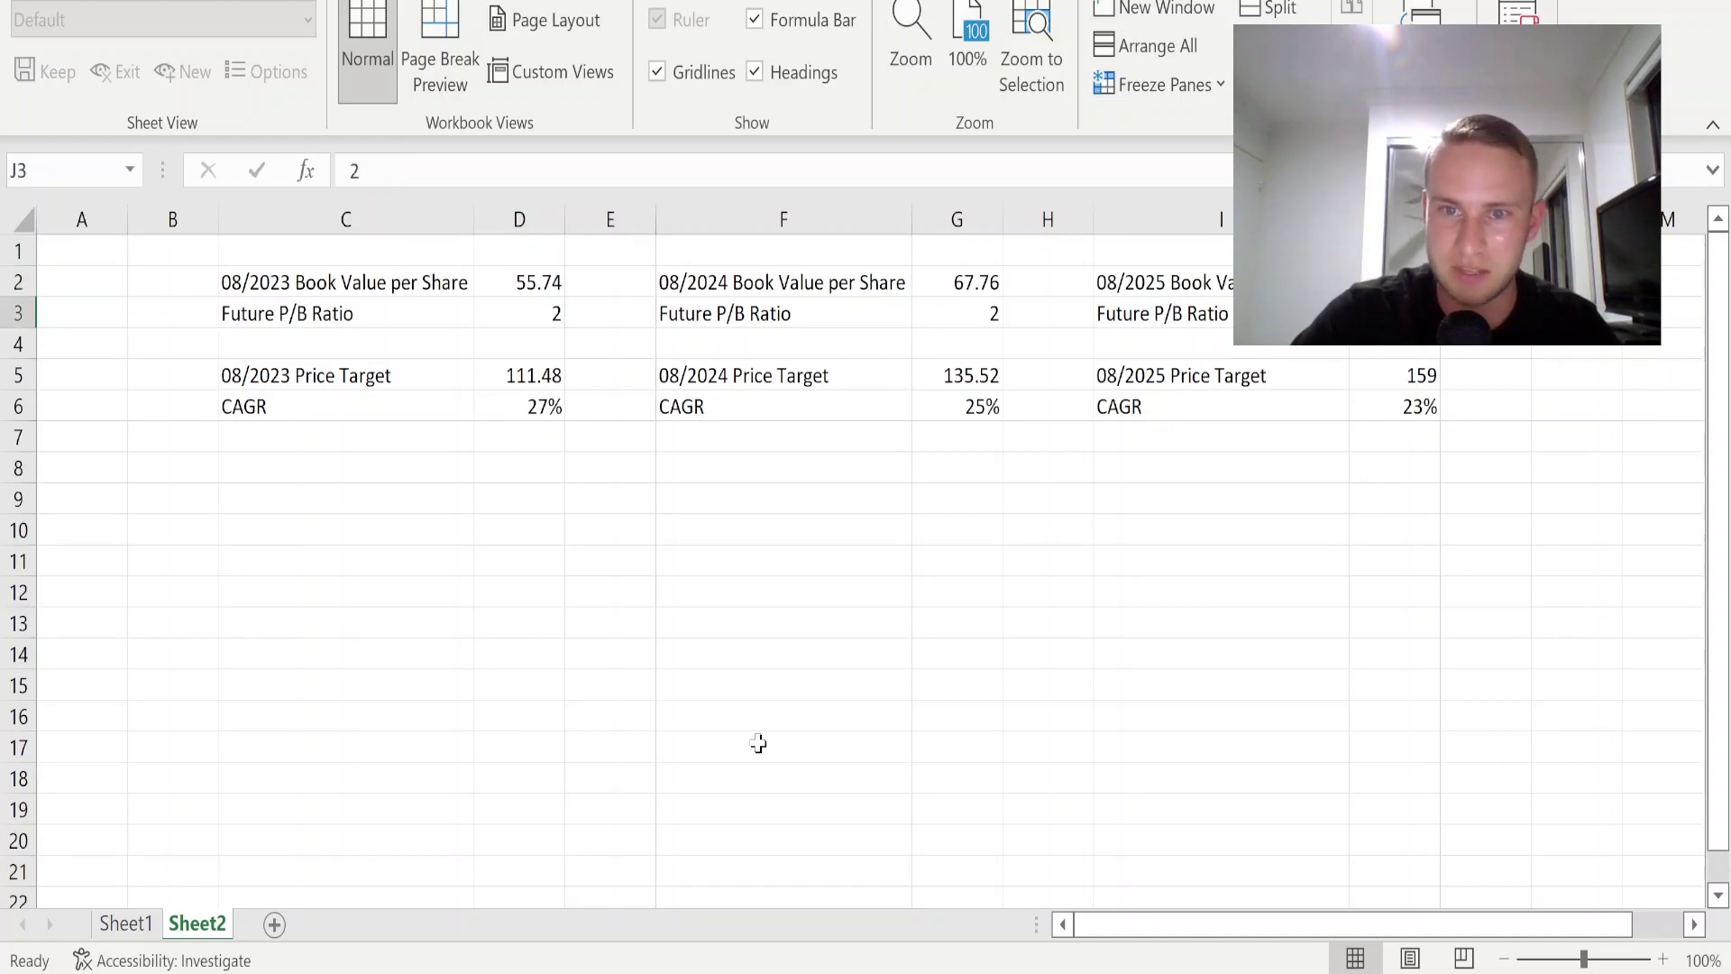
pyautogui.press('Down')
pyautogui.press('Down')
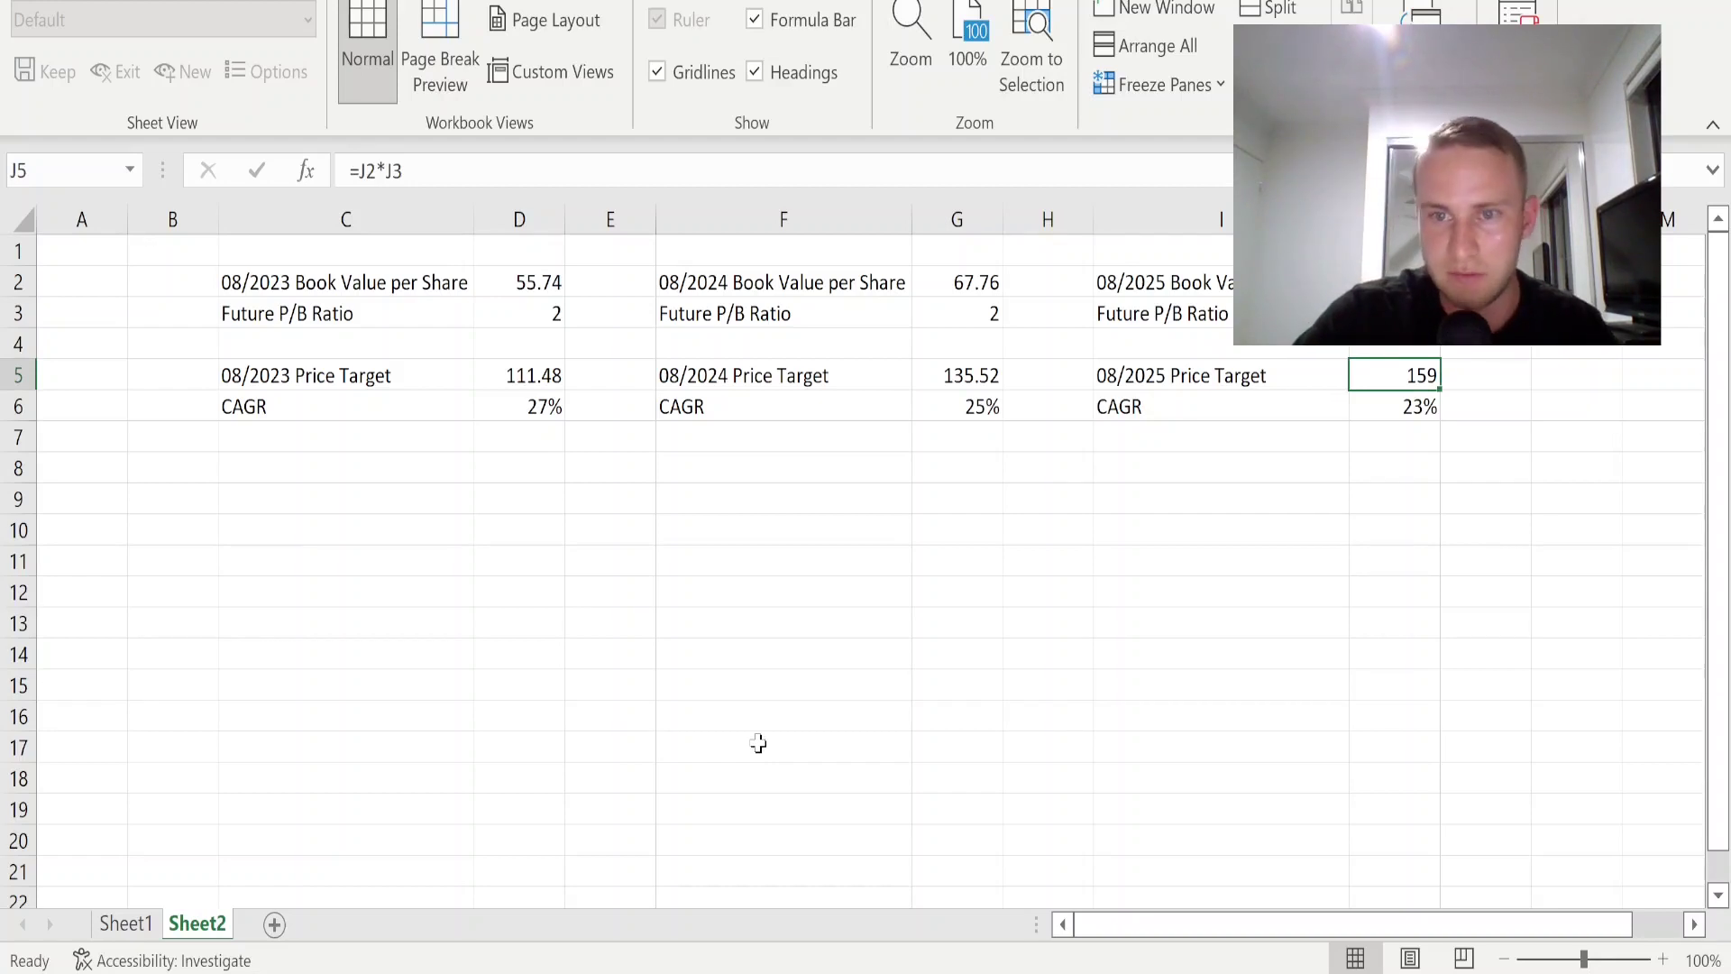
pyautogui.press('Down')
# - Set the 08/2023 Future P/B Ratio in cell D3 to 3
pyautogui.press('Left')
pyautogui.press('Left')
pyautogui.press('Left')
pyautogui.press('Left')
pyautogui.press('Left')
pyautogui.press('Left')
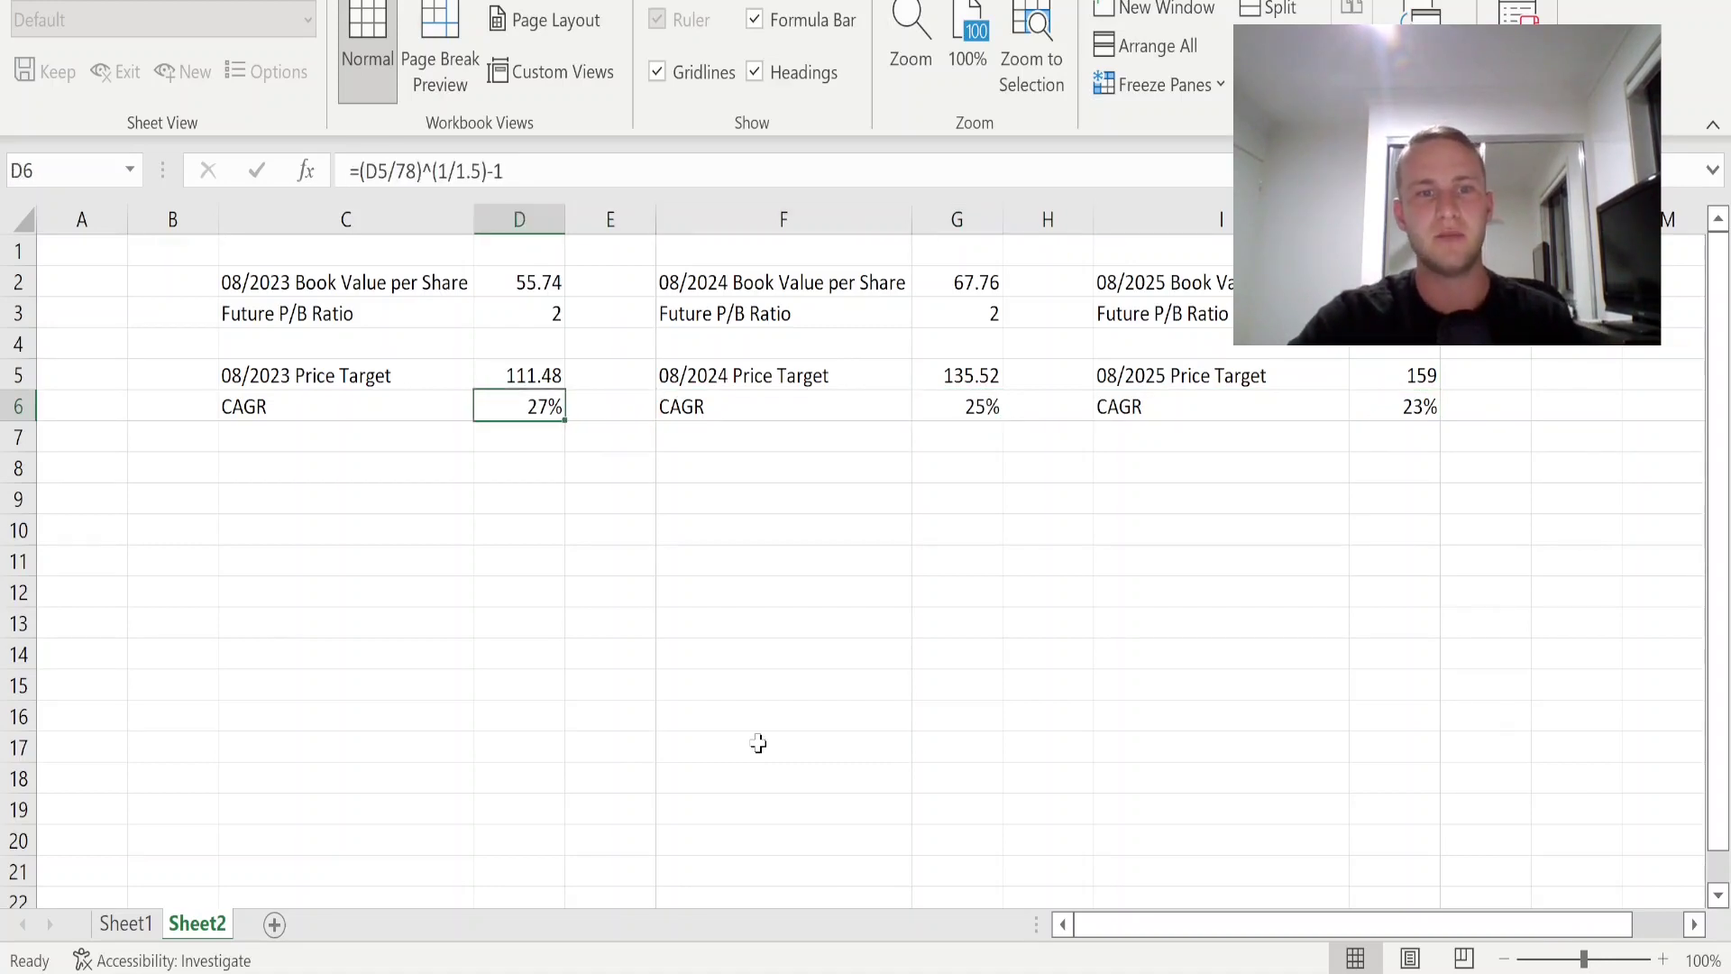
pyautogui.press('Up')
pyautogui.press('Up')
pyautogui.press('Up')
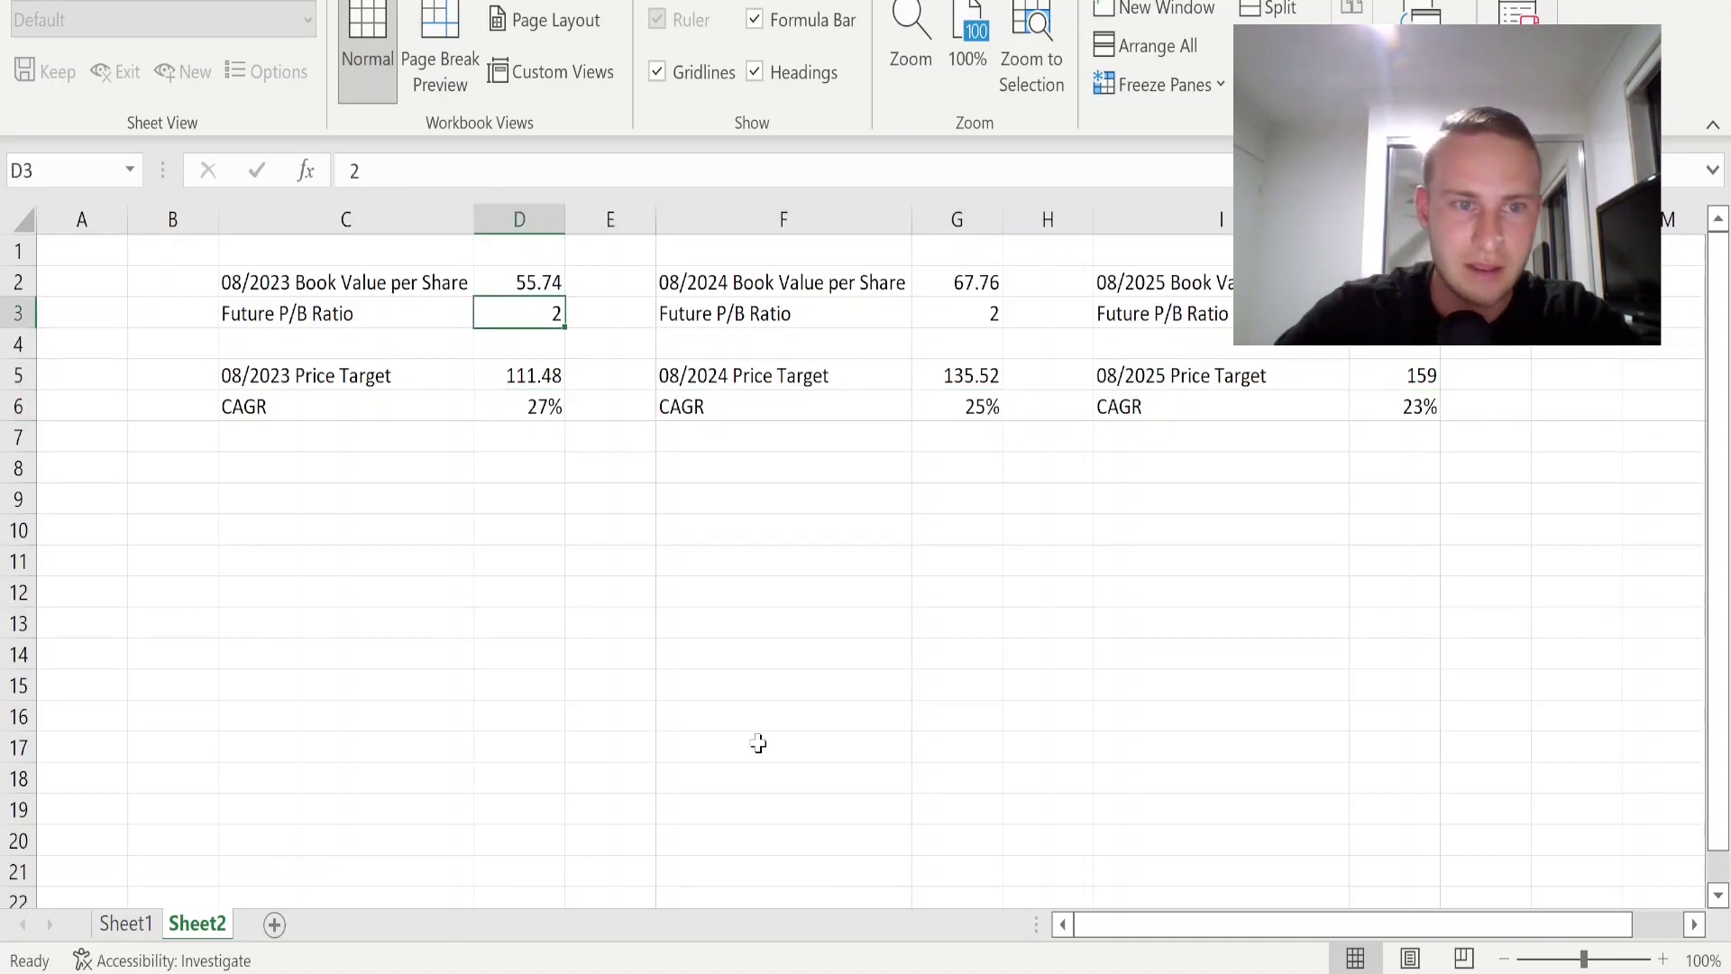
pyautogui.write('3')
pyautogui.hotkey('ctrl', 'Return')
# - Set the Future P/B Ratio to 3 for 08/2024 in G3 and for 08/2025 in J3
pyautogui.press('Down')
pyautogui.press('Right')
pyautogui.press('Right')
pyautogui.press('Right')
pyautogui.press('Right')
pyautogui.press('Left')
pyautogui.press('Up')
pyautogui.write('3')
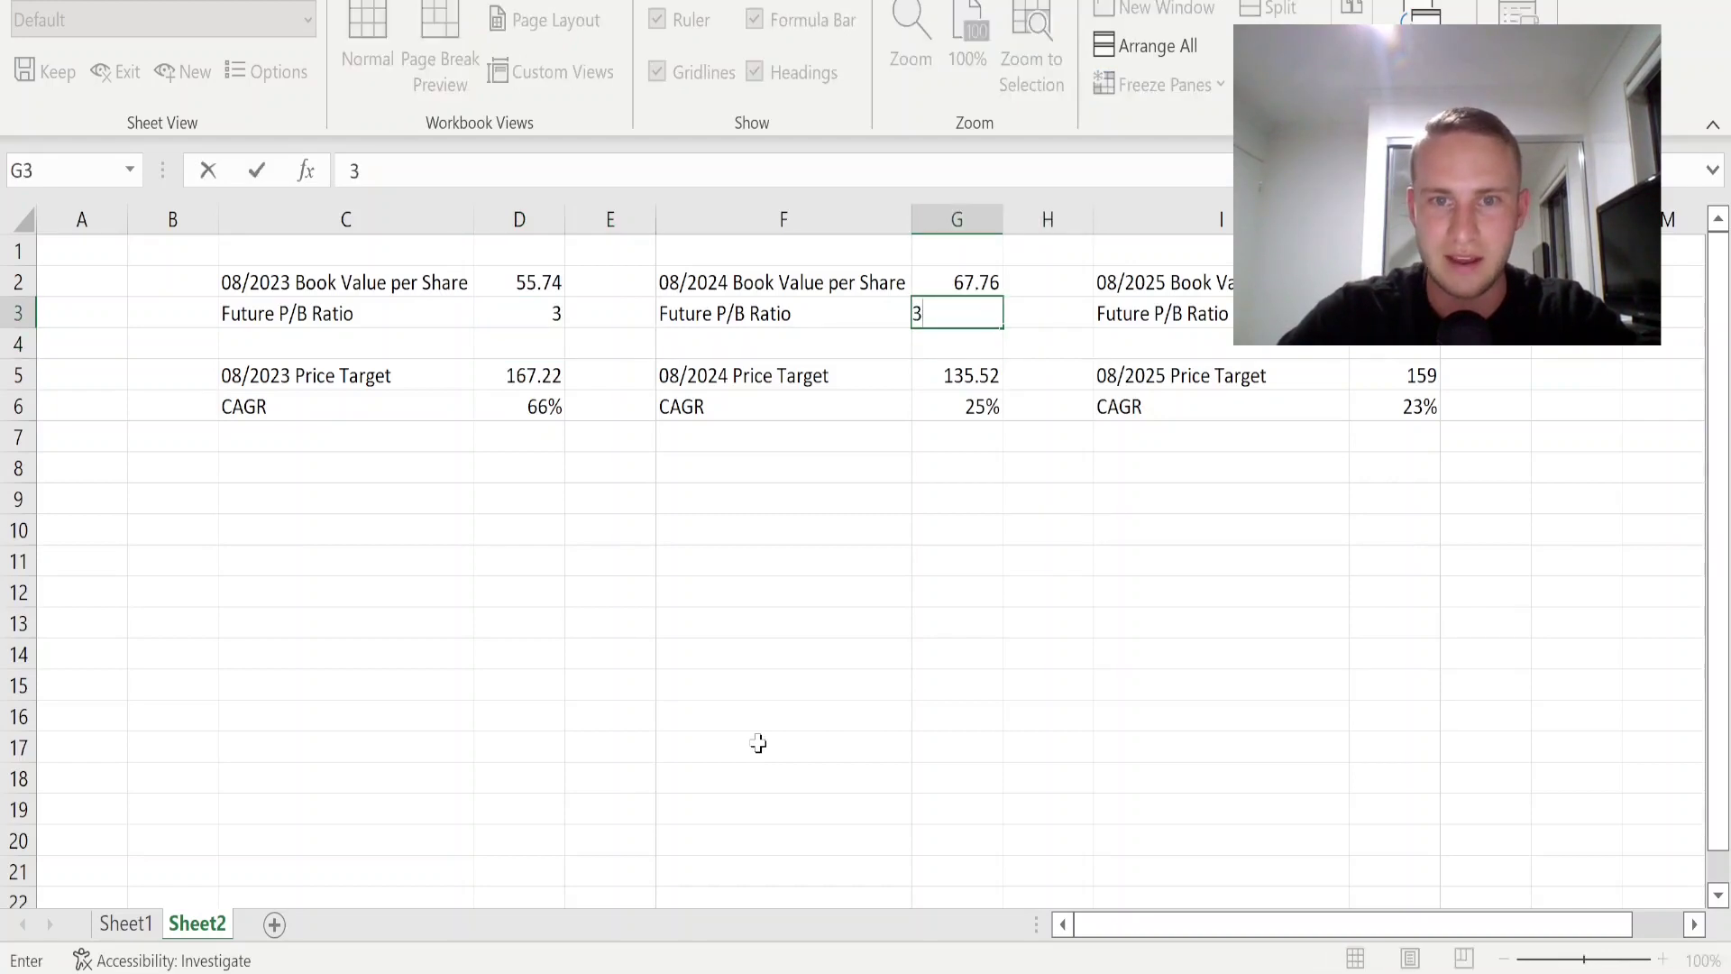
pyautogui.press('Right')
pyautogui.press('Right')
pyautogui.press('Right')
pyautogui.write('3')
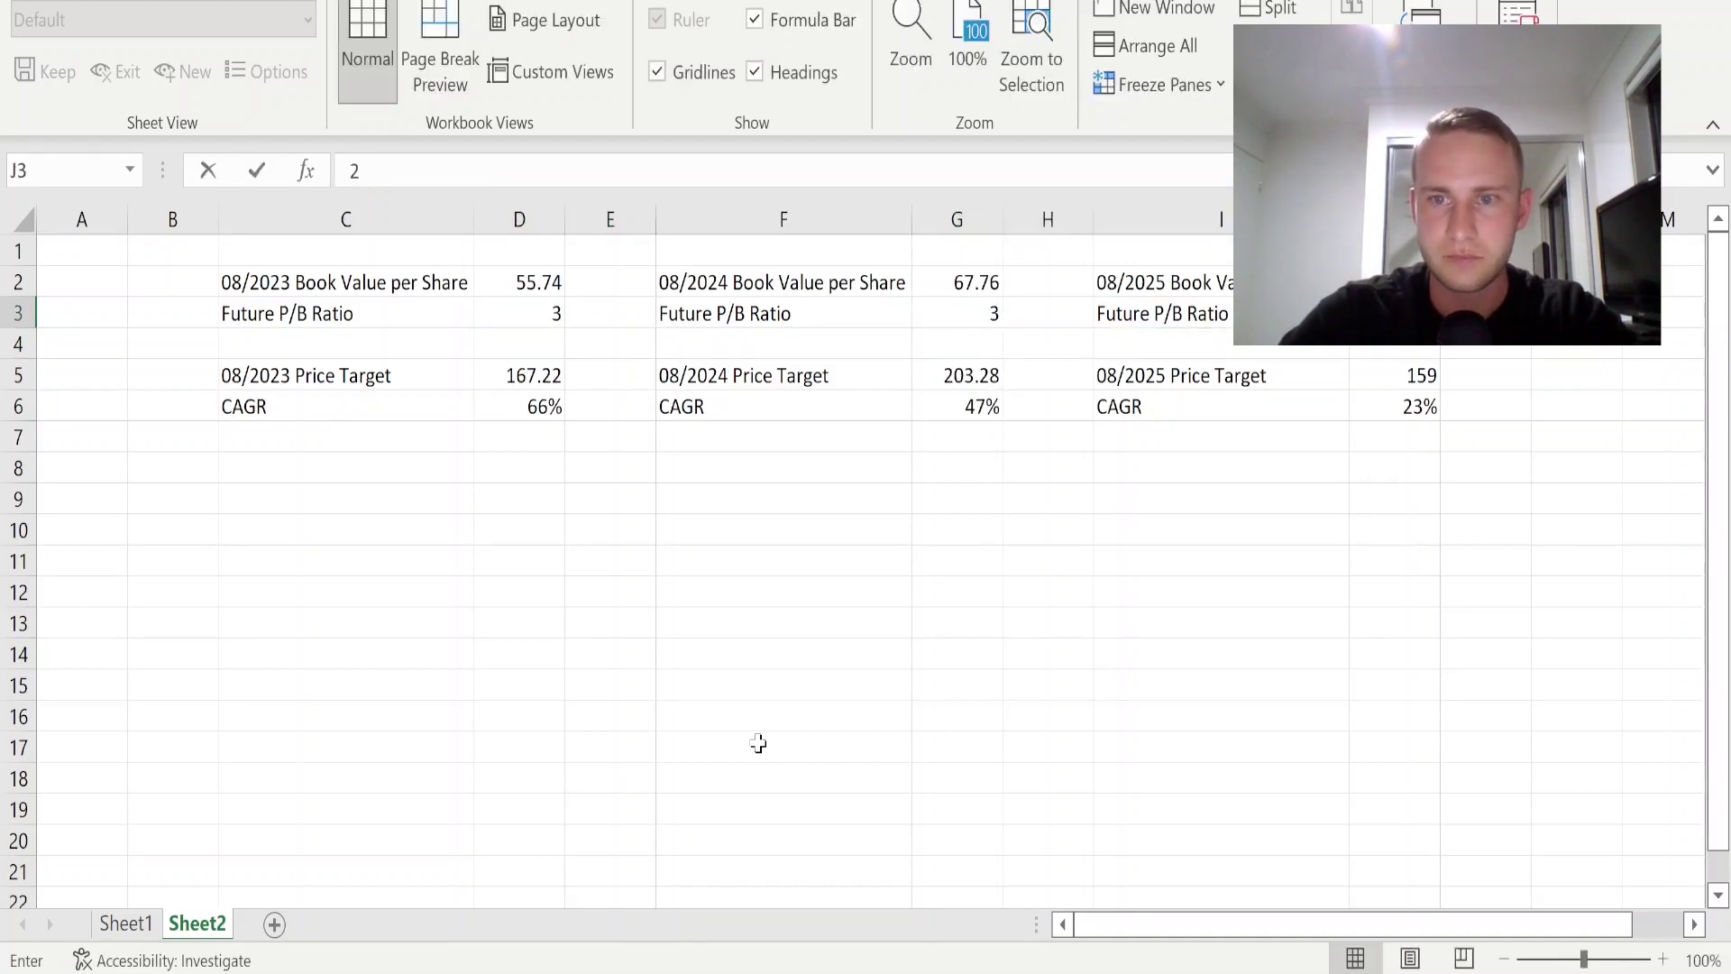
pyautogui.press('Return')
# - Examine the price targets and CAGR results for all three years under the P/B ratio of 3
pyautogui.press('Left')
pyautogui.press('Left')
pyautogui.press('Left')
pyautogui.press('Down')
pyautogui.press('Left')
pyautogui.press('Left')
pyautogui.press('Left')
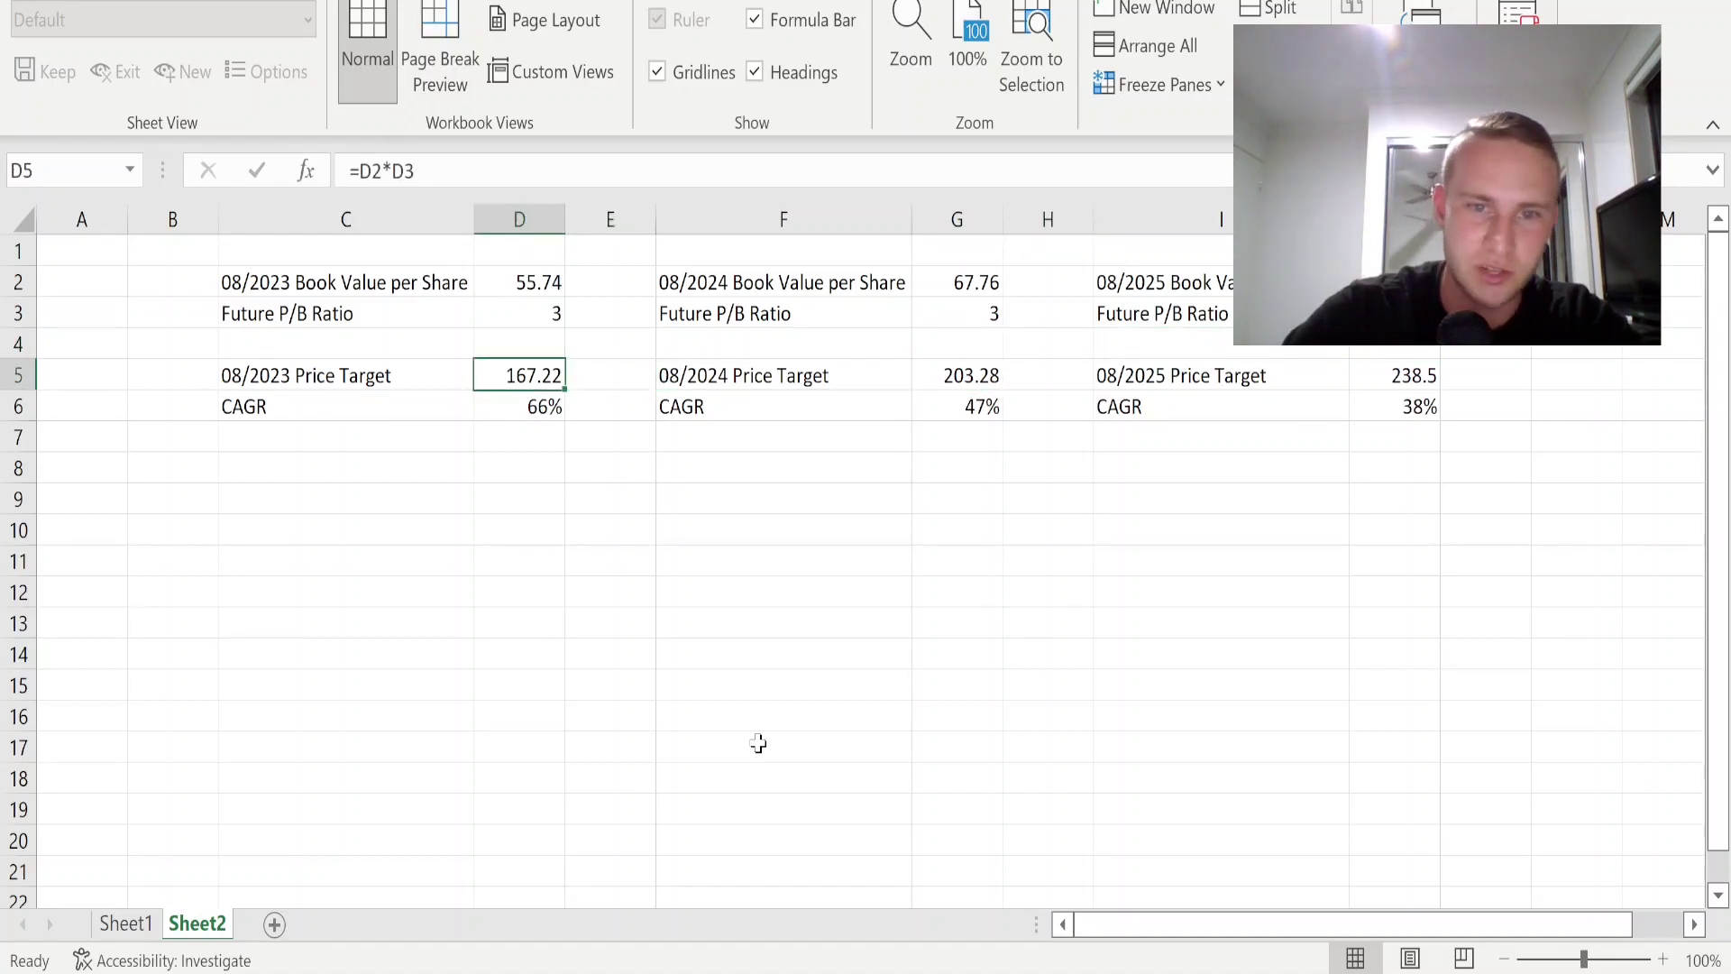
pyautogui.press('Left')
pyautogui.press('Down')
pyautogui.press('Right')
pyautogui.press('Right')
pyautogui.press('Right')
pyautogui.press('Right')
pyautogui.press('Right')
pyautogui.press('Right')
pyautogui.press('Right')
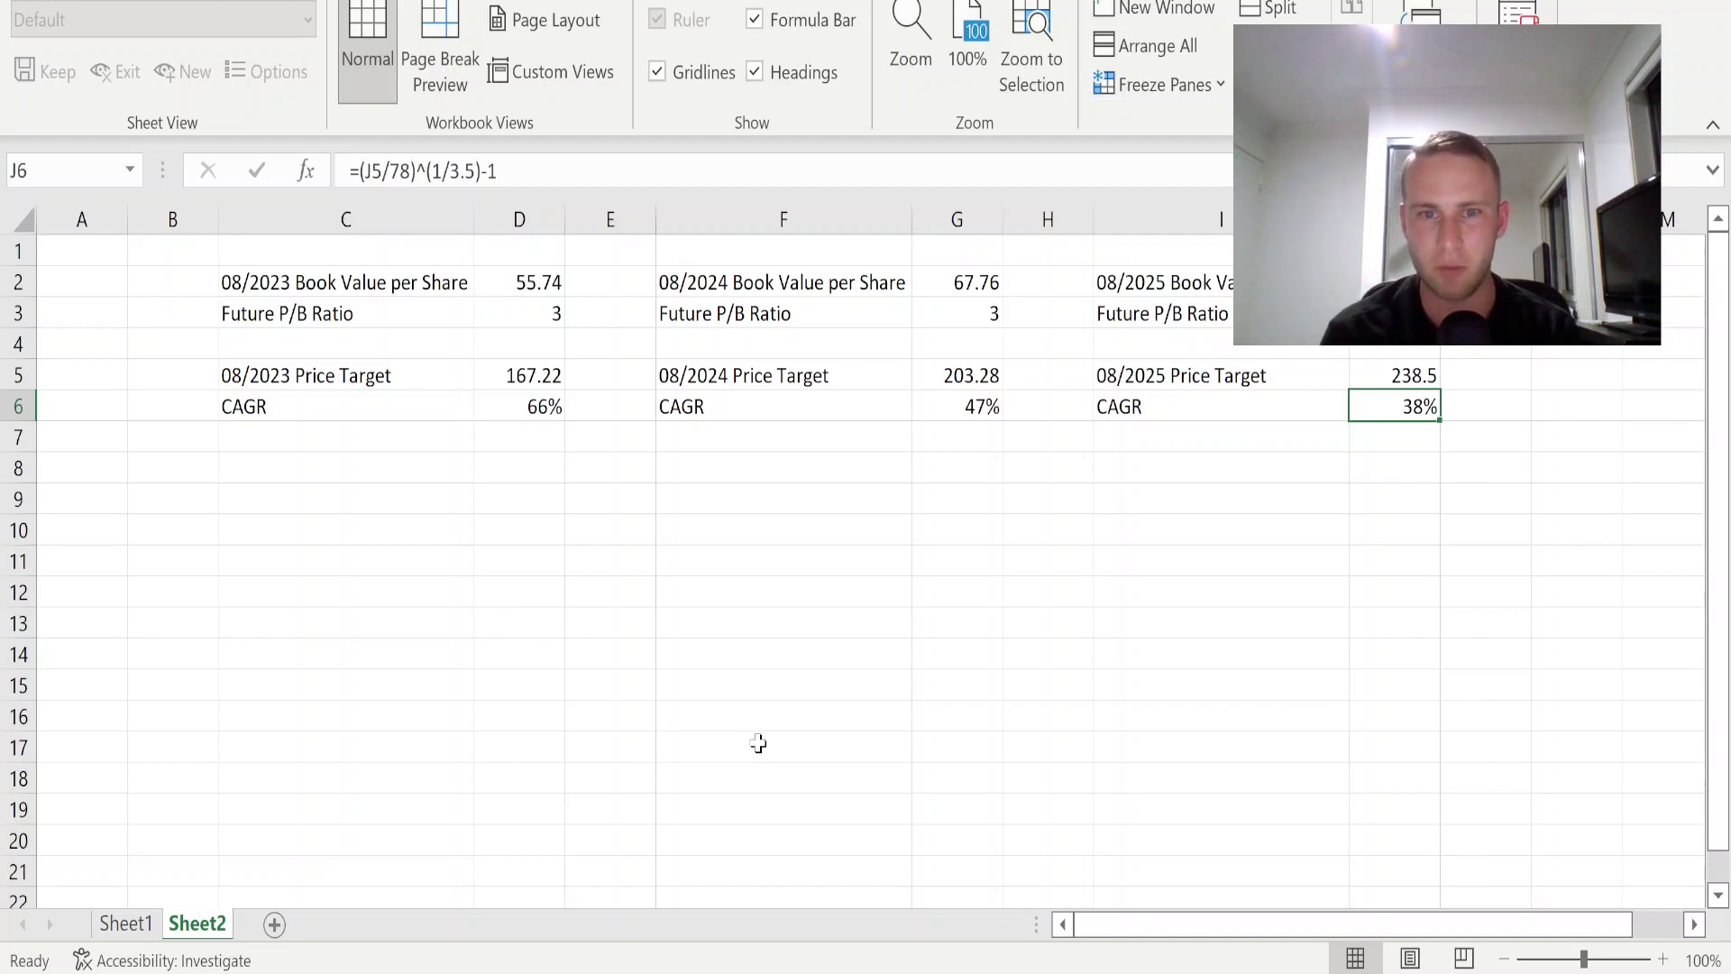
# - Set the 08/2023 Future P/B Ratio in cell D3 to 1
pyautogui.press('Left')
pyautogui.press('Left')
pyautogui.press('Left')
pyautogui.press('Left')
pyautogui.press('Left')
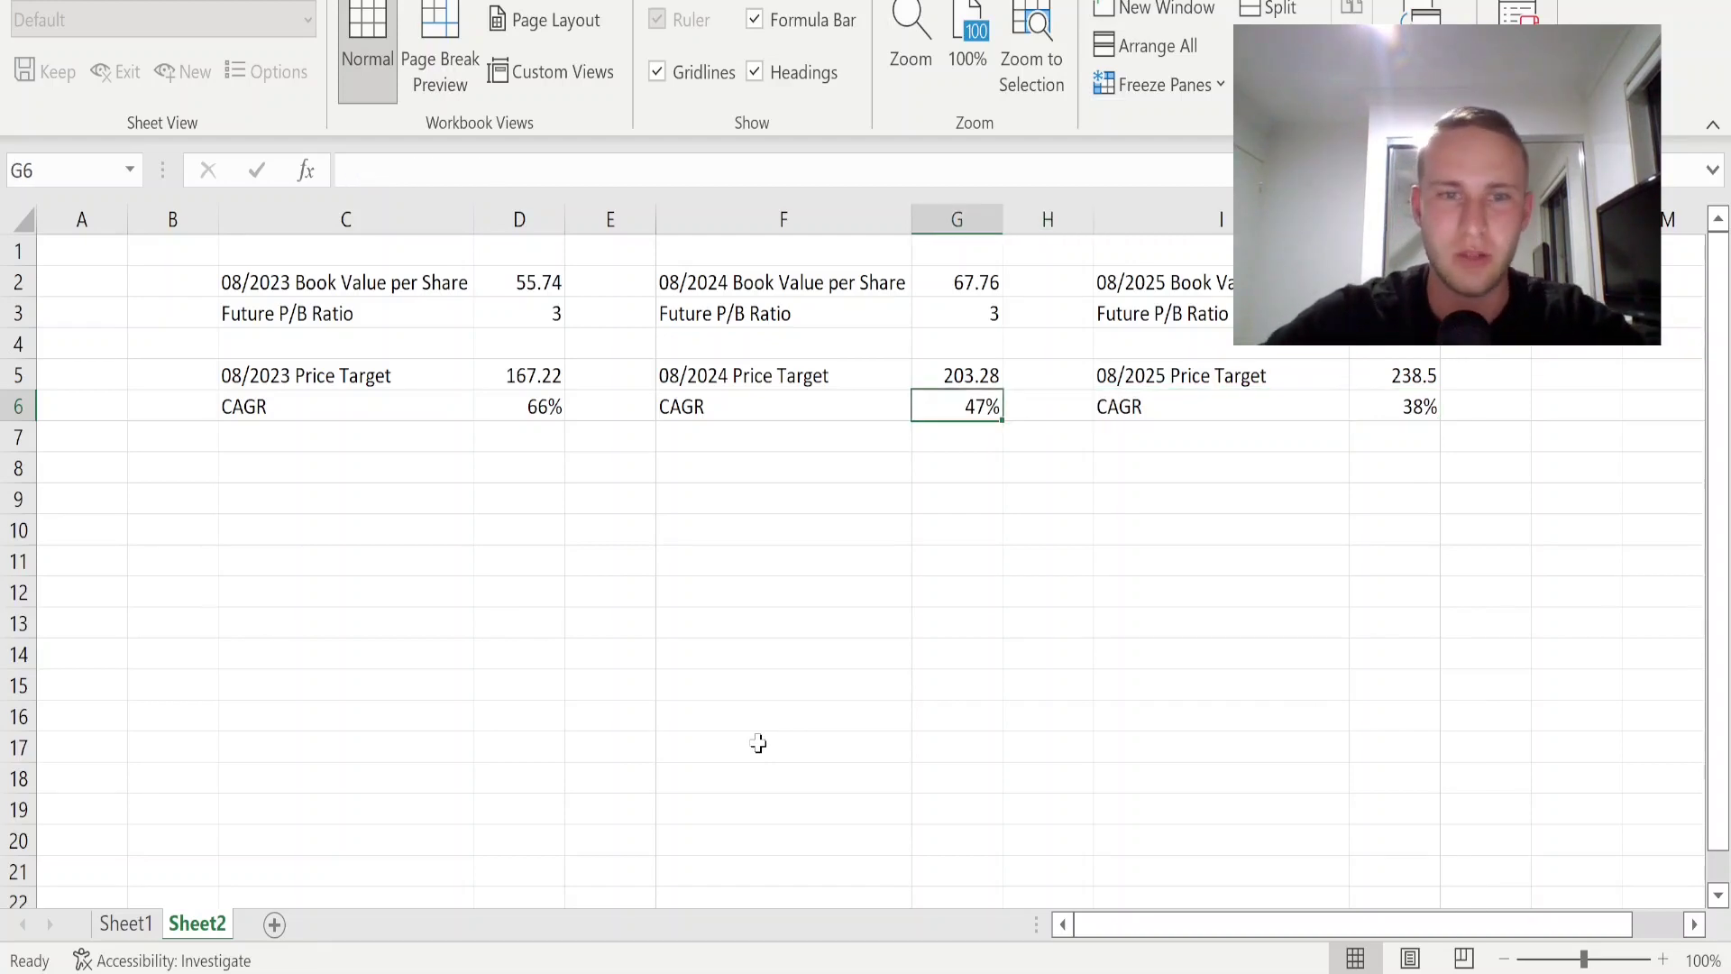
pyautogui.press('Up')
pyautogui.press('Left')
pyautogui.press('Up')
pyautogui.press('Up')
pyautogui.write('1')
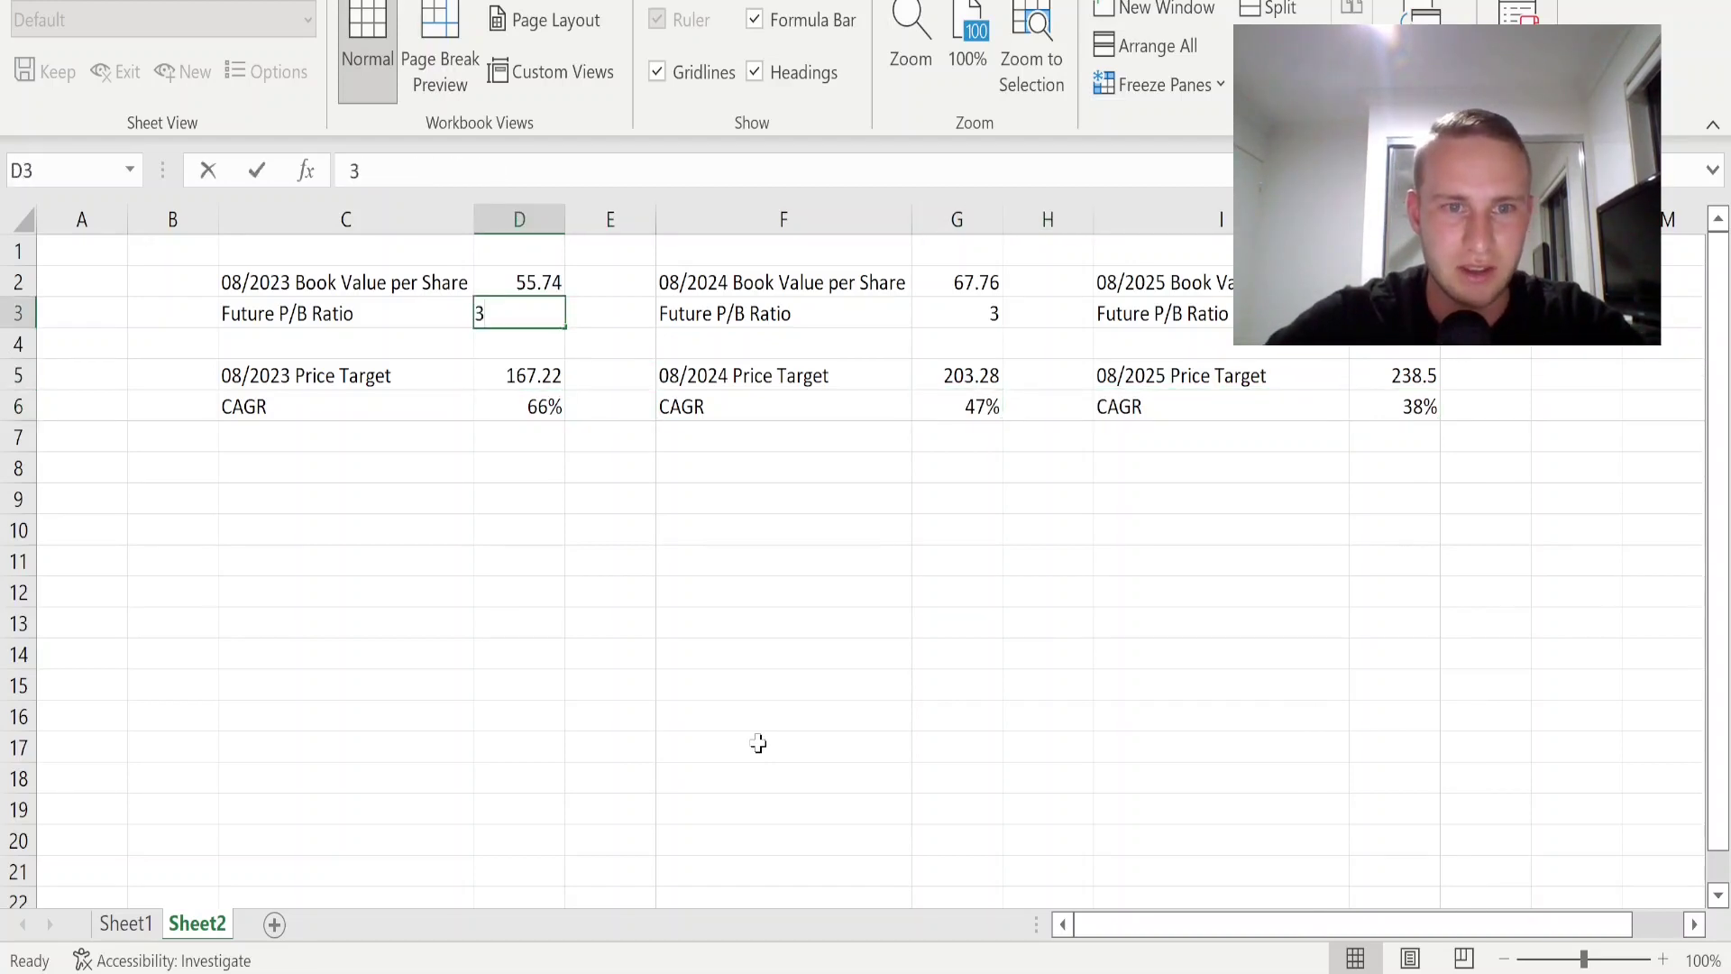
pyautogui.press('Return')
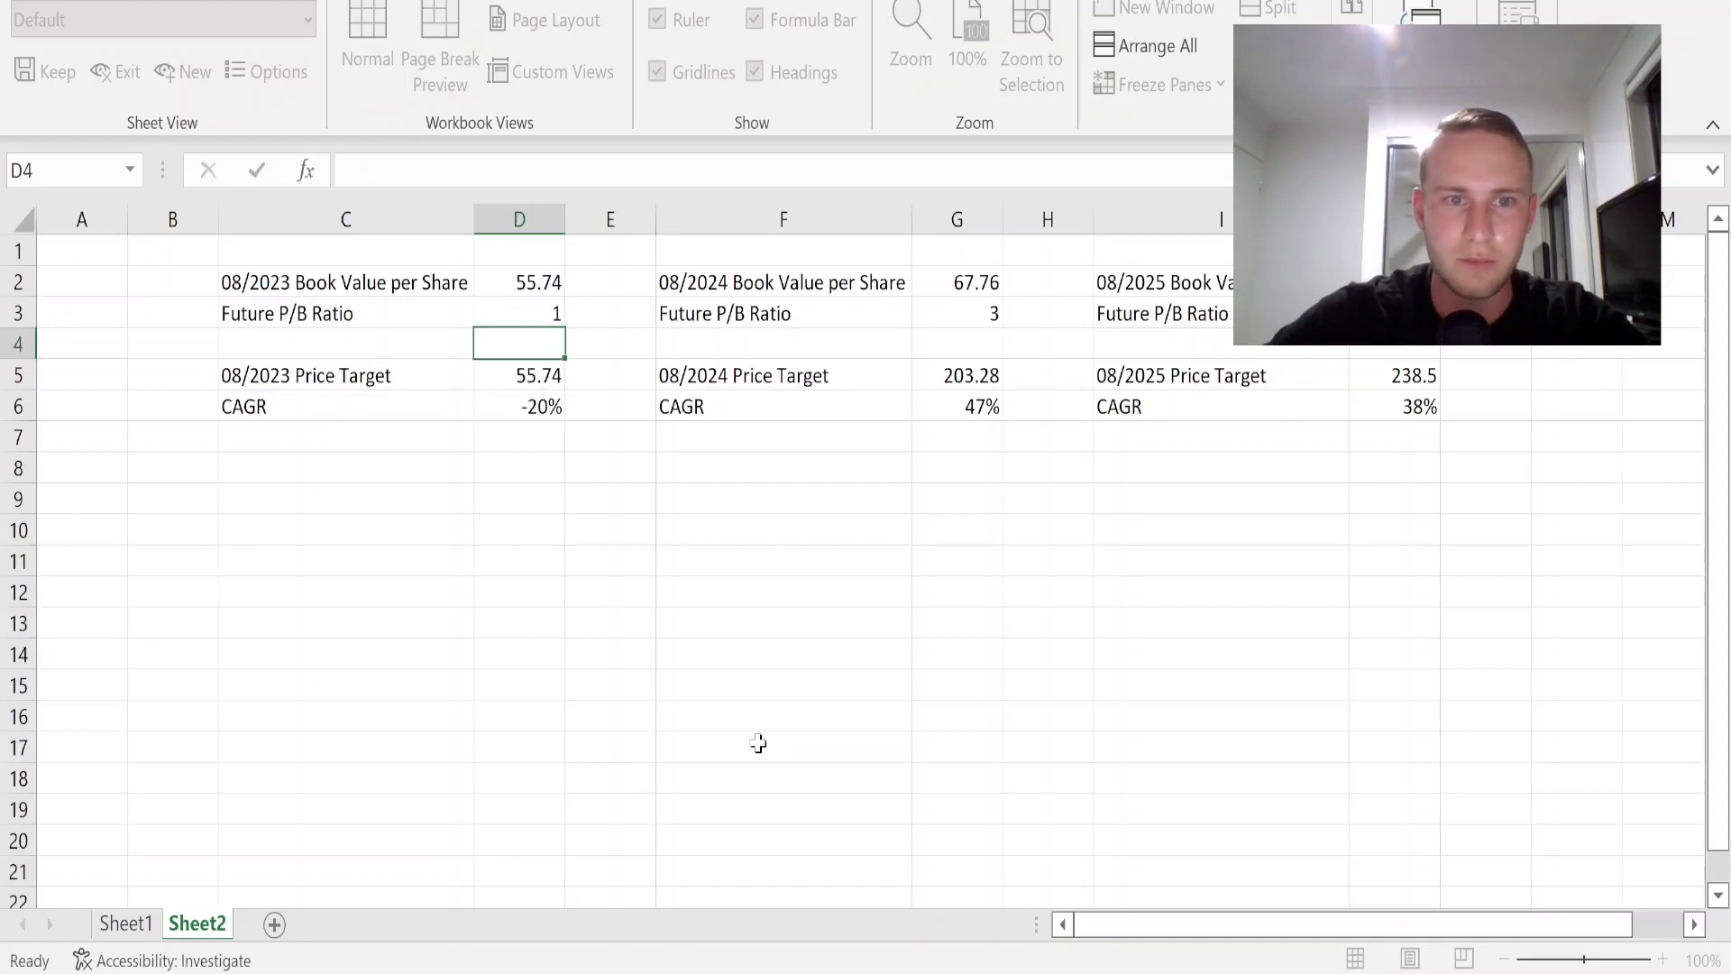
# - Set the Future P/B Ratio to 1 for 08/2024 in G3 and for 08/2025 in J3
pyautogui.press('Right')
pyautogui.press('Right')
pyautogui.press('Right')
pyautogui.press('Up')
pyautogui.write('1')
pyautogui.press('Return')
pyautogui.press('Right')
pyautogui.press('Right')
pyautogui.press('Up')
pyautogui.press('Right')
pyautogui.write('1')
pyautogui.press('Return')
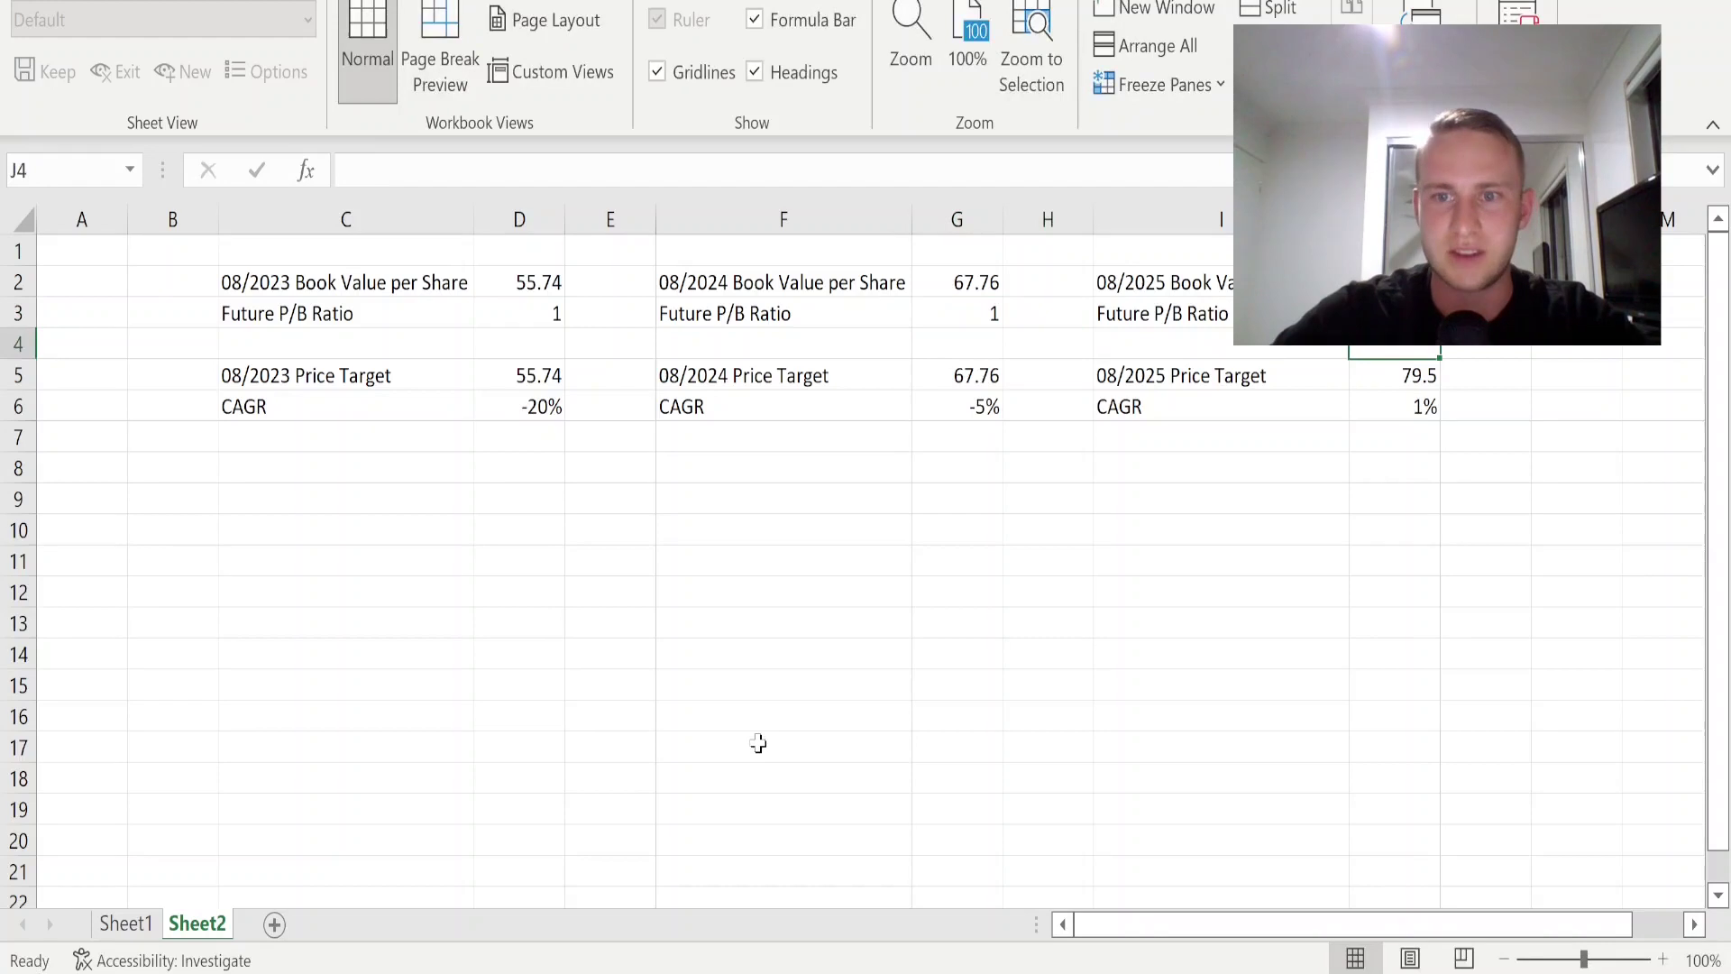
# - Examine the price targets and CAGR results for all three years under the P/B ratio of 1
pyautogui.press('Down')
pyautogui.press('Left')
pyautogui.press('Left')
pyautogui.press('Left')
pyautogui.press('Left')
pyautogui.press('Left')
pyautogui.press('Left')
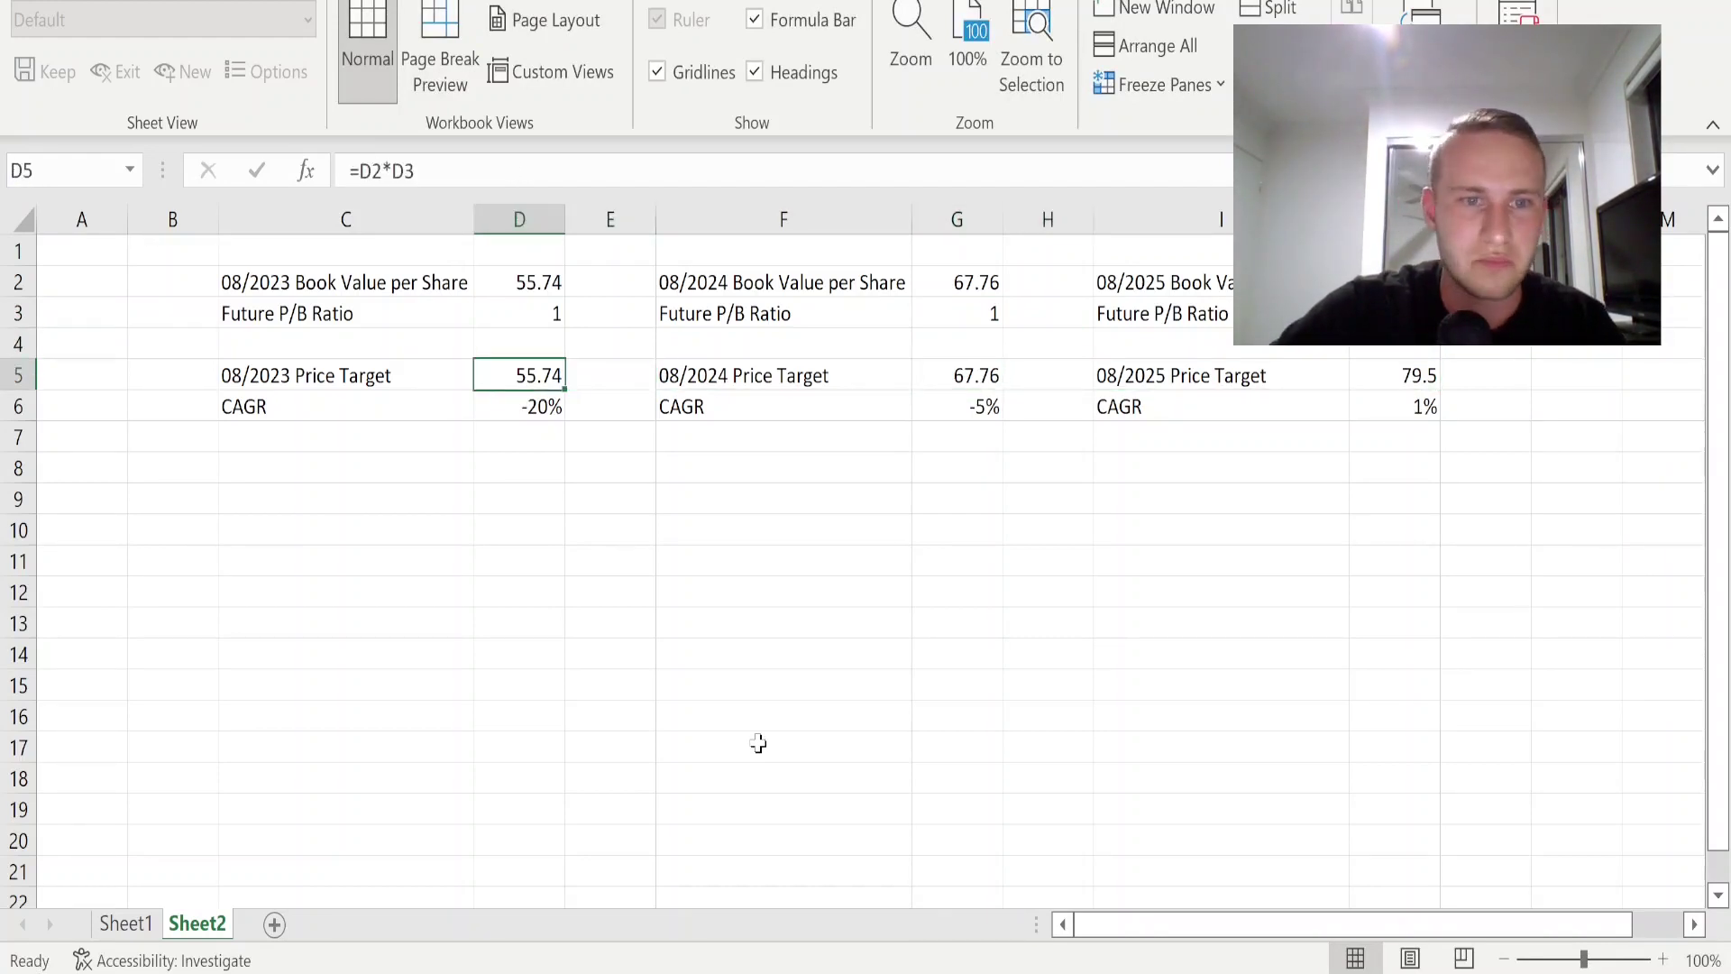
pyautogui.press('Down')
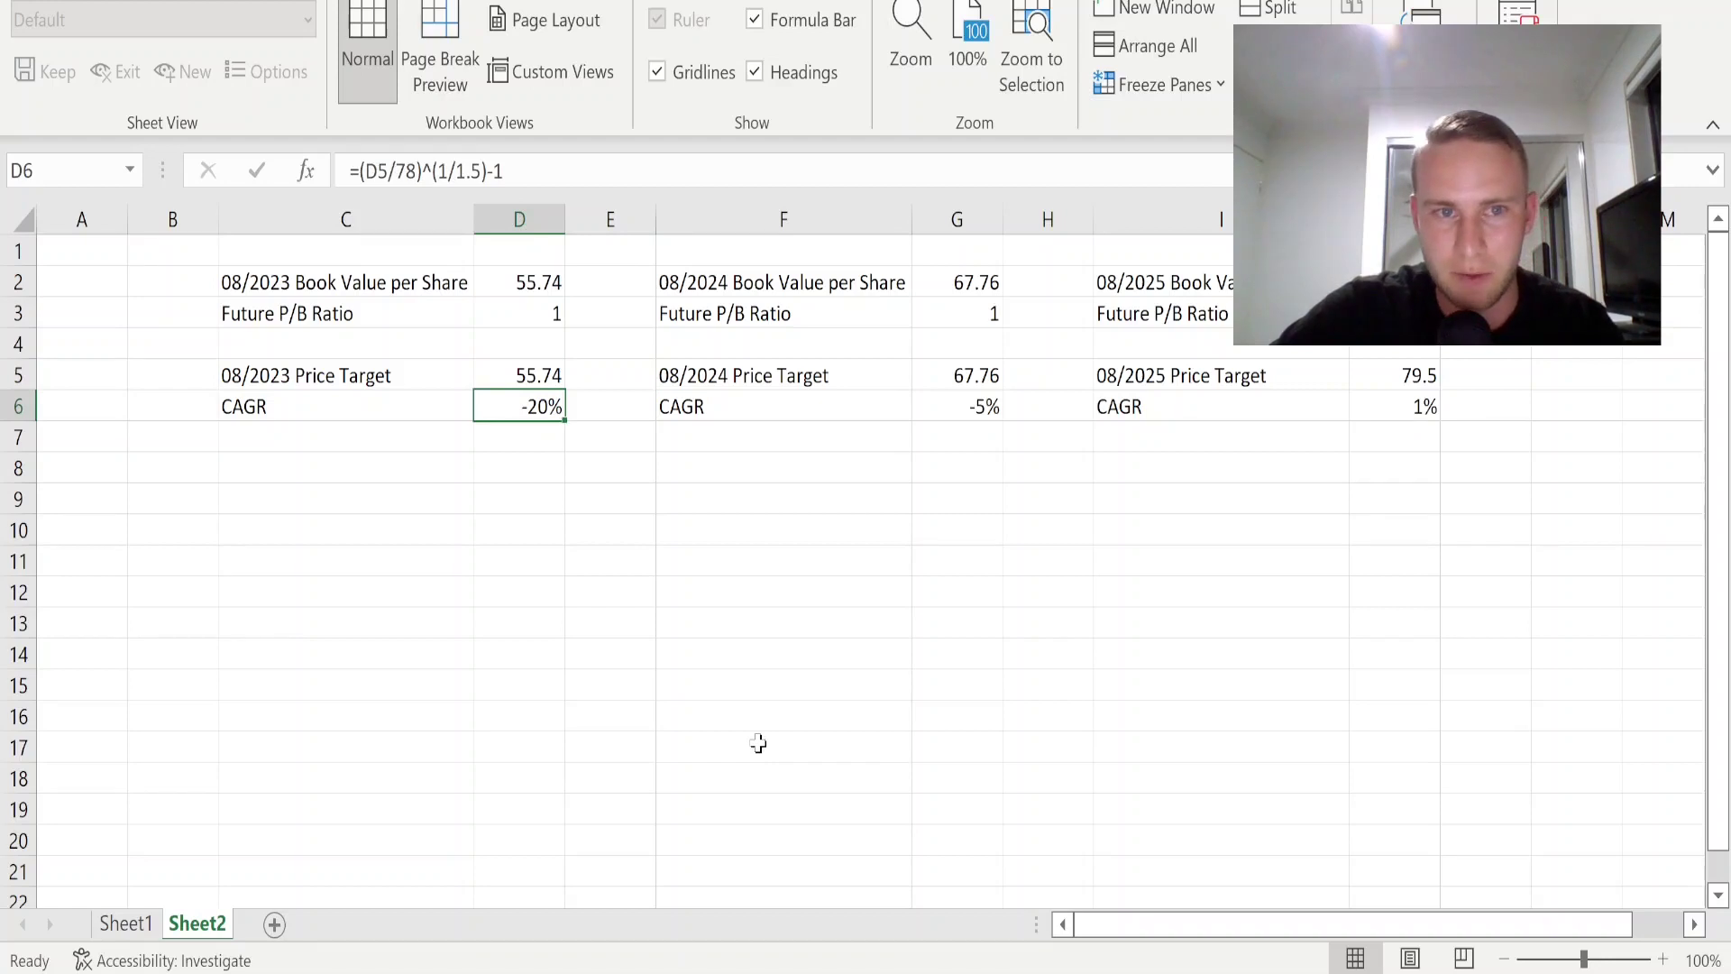
pyautogui.press('Right')
pyautogui.press('Right')
pyautogui.press('Right')
pyautogui.press('Right')
pyautogui.press('Left')
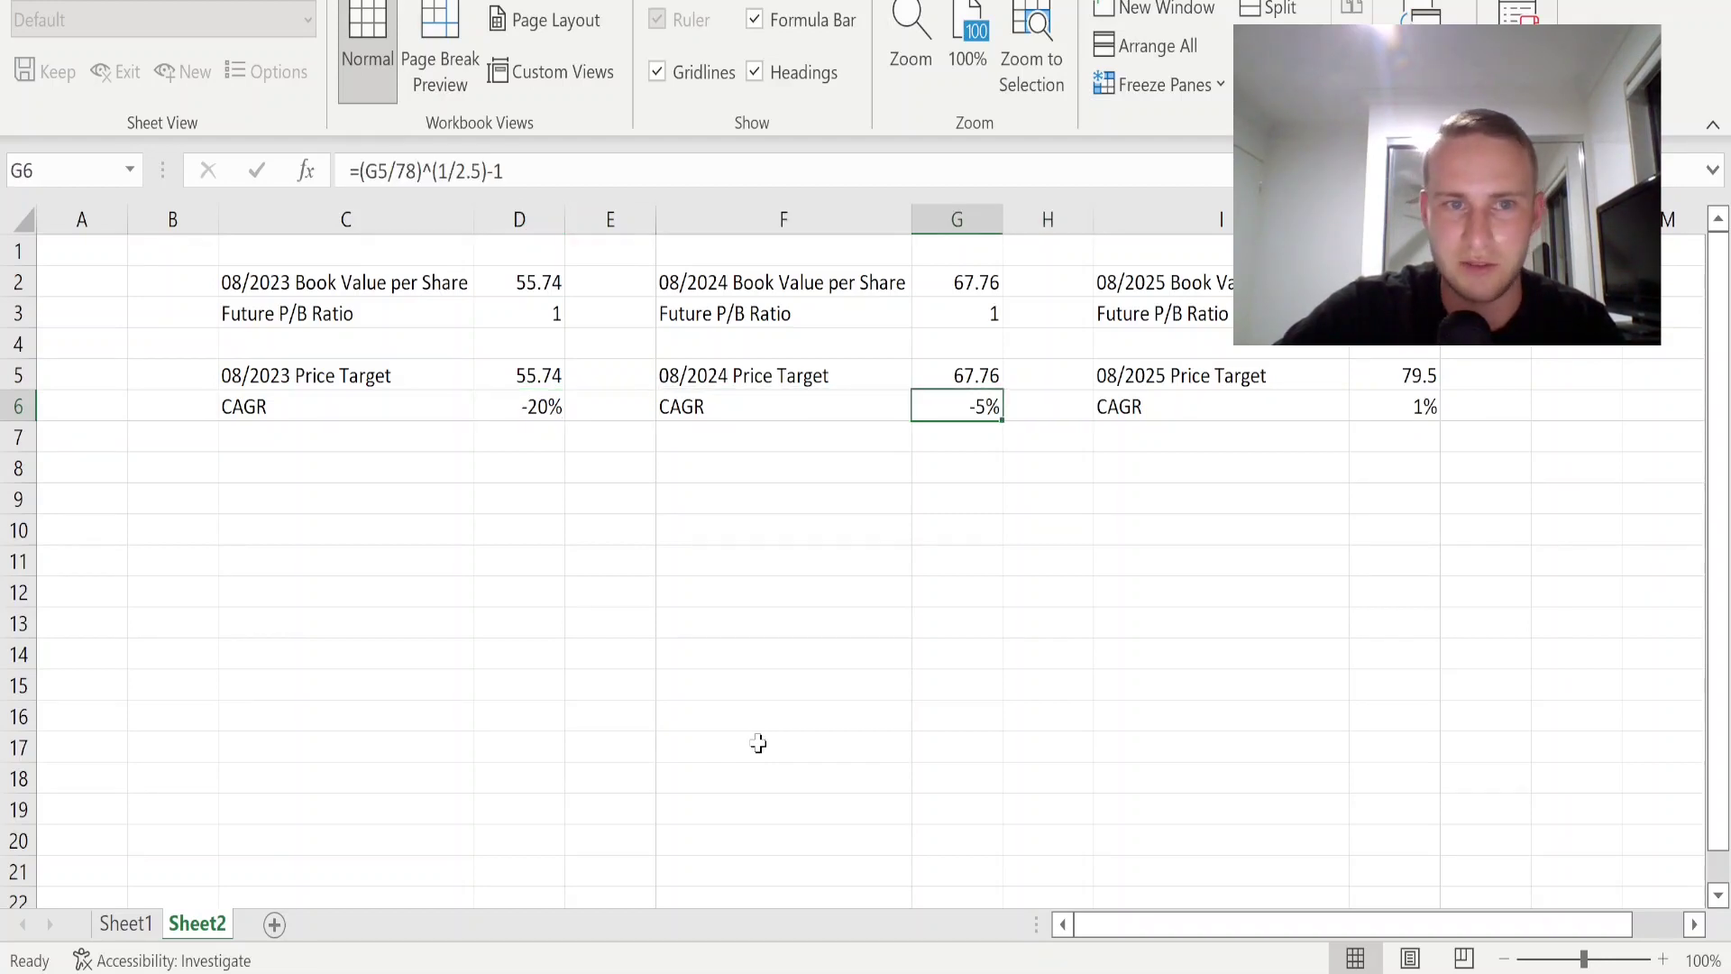
pyautogui.press('Right')
pyautogui.press('Right')
pyautogui.press('Right')
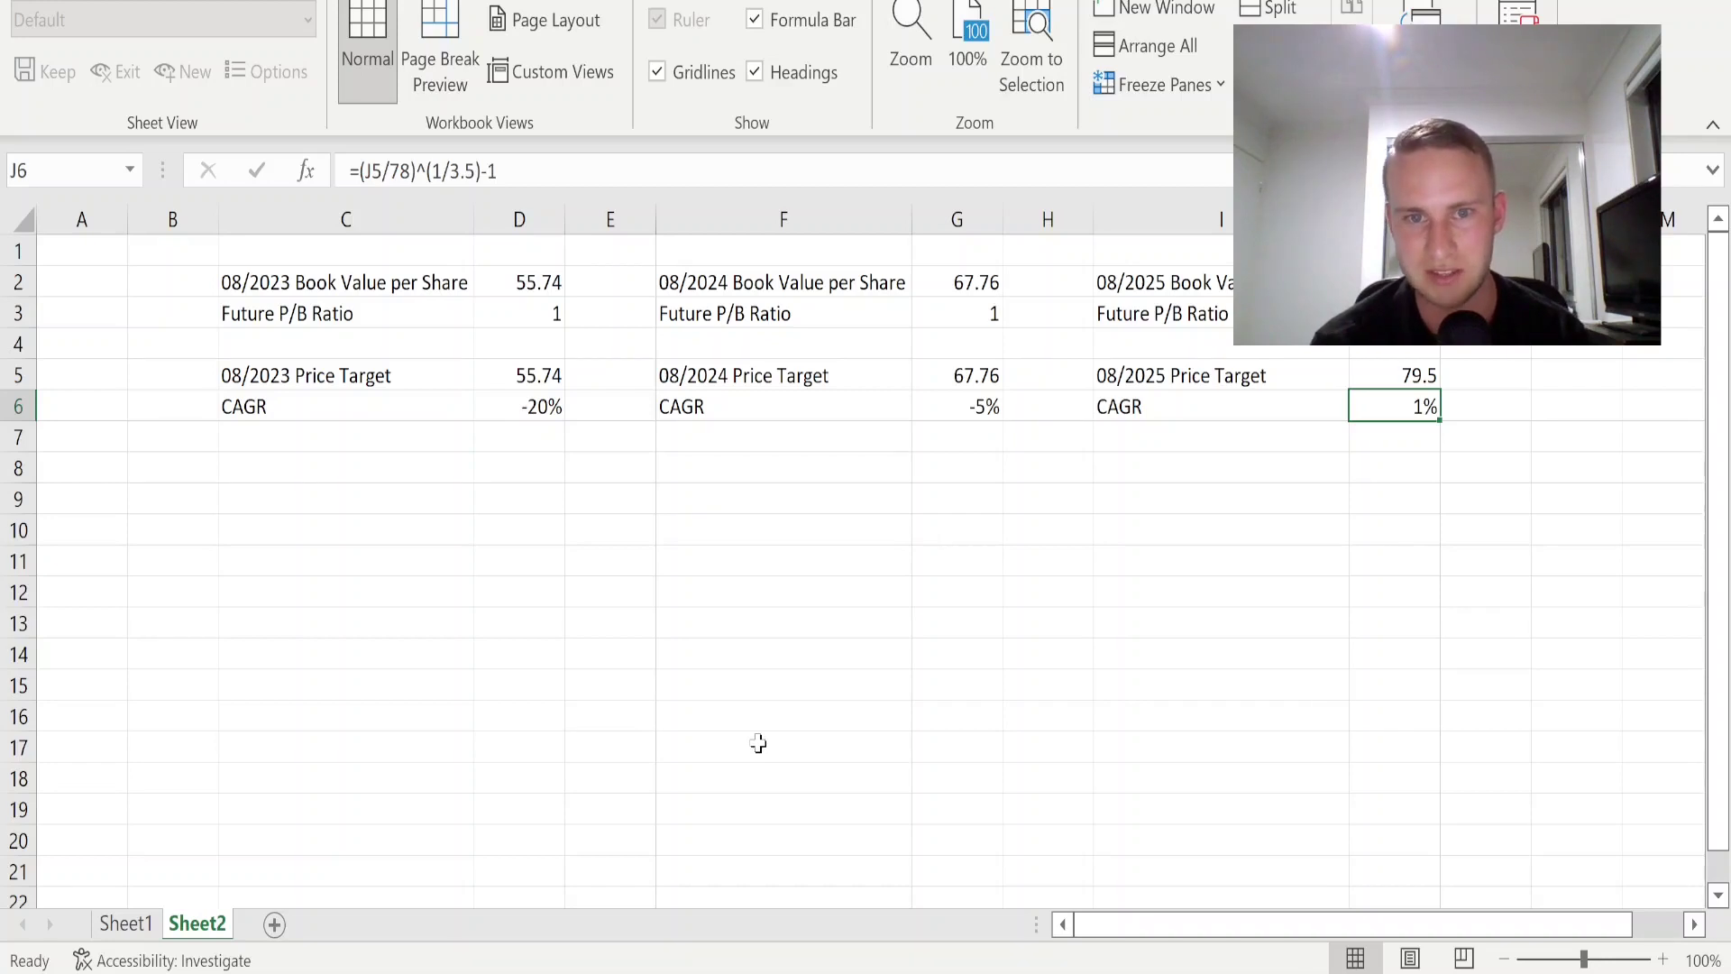
# - Set the Future P/B Ratio to 2 for 08/2023, 08/2024 and 08/2025
pyautogui.press('Up')
pyautogui.press('Up')
pyautogui.press('Up')
pyautogui.write('2')
pyautogui.press('Return')
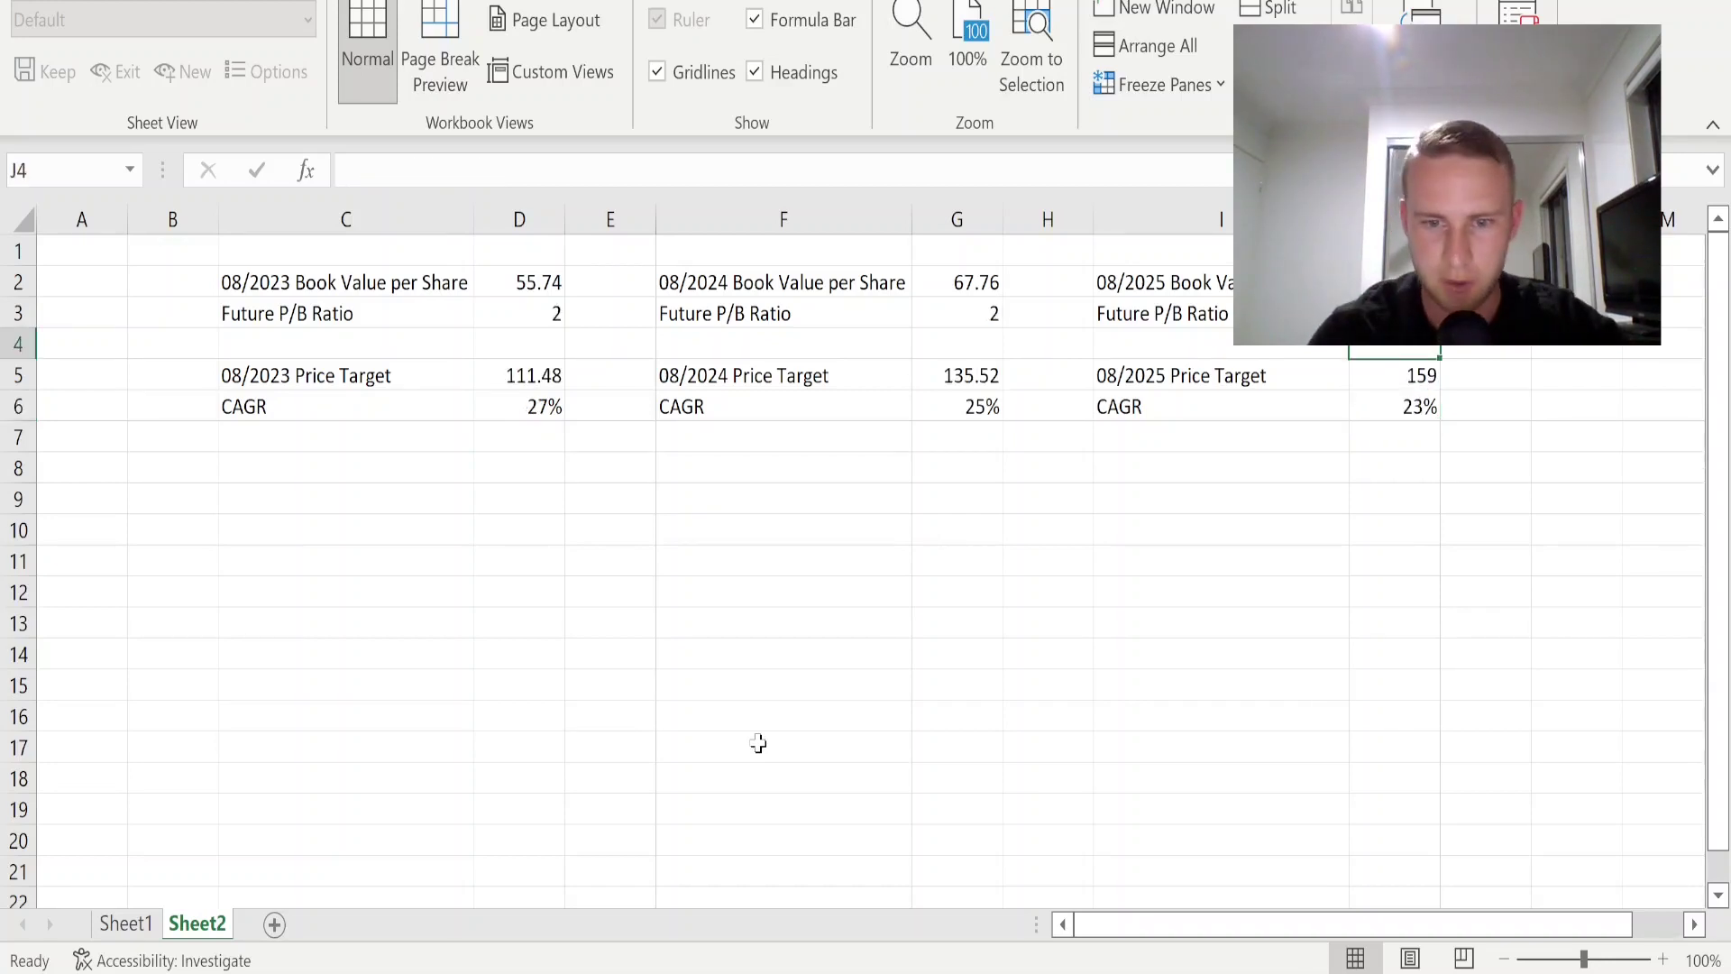